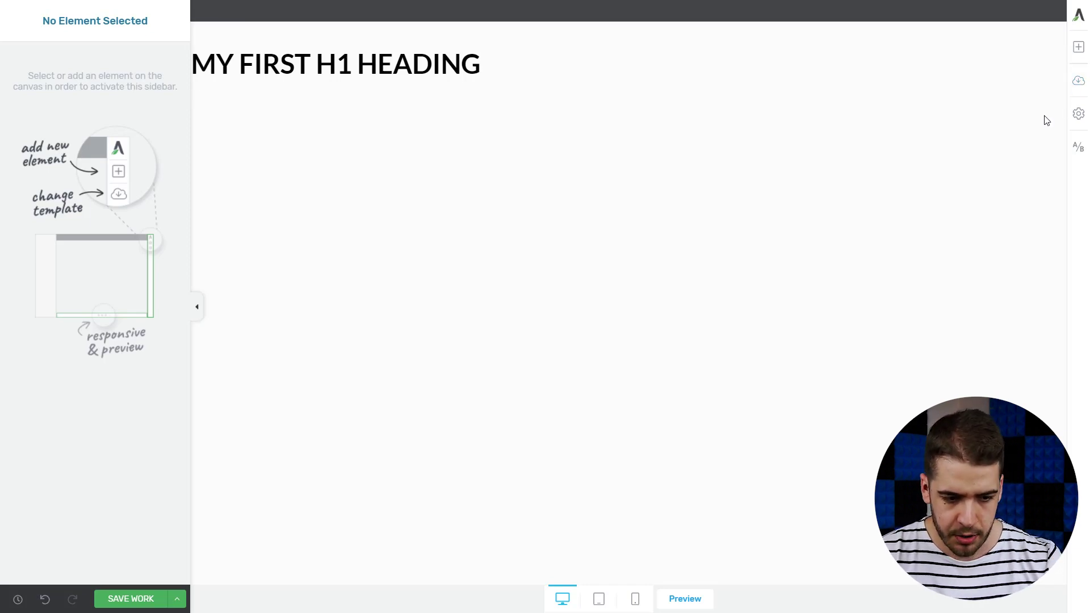
Drop a new Content Block below the MY FIRST H1 HEADING heading
left_click(1078, 47)
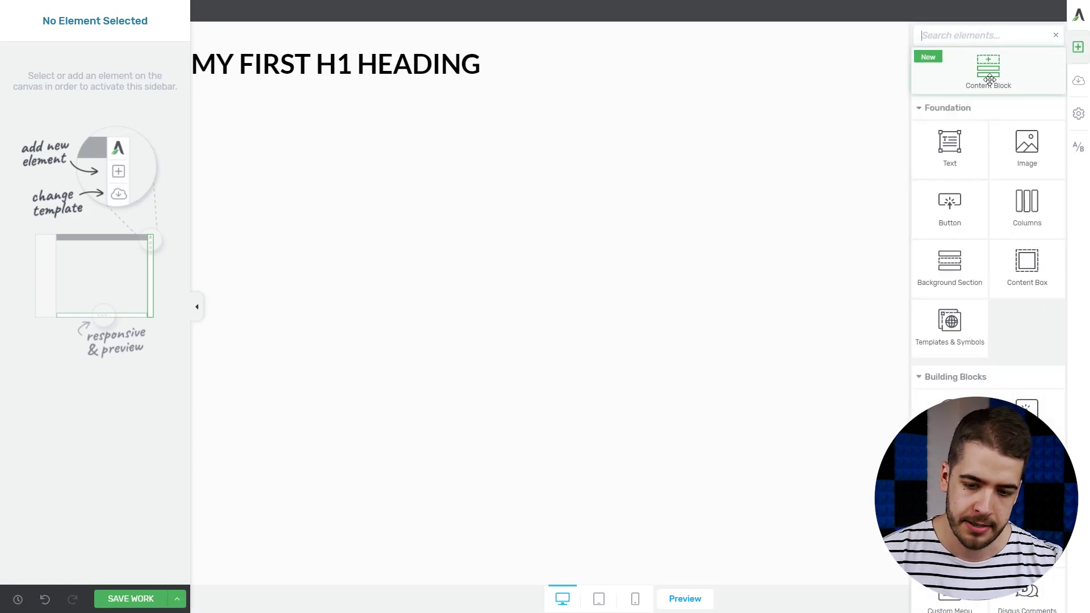
left_click_drag(1001, 78, 614, 97)
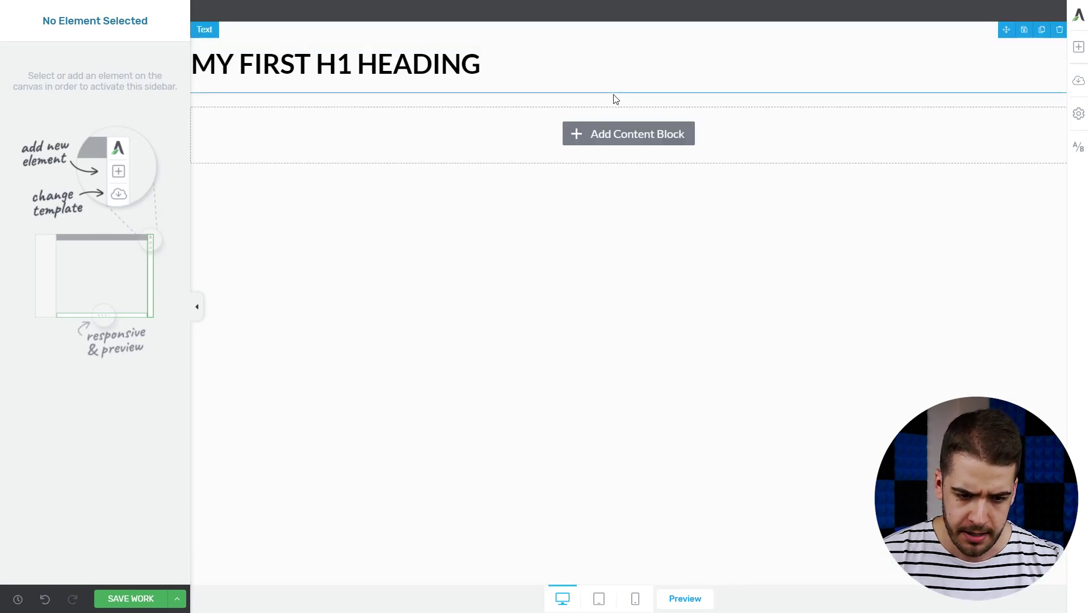
left_click(608, 133)
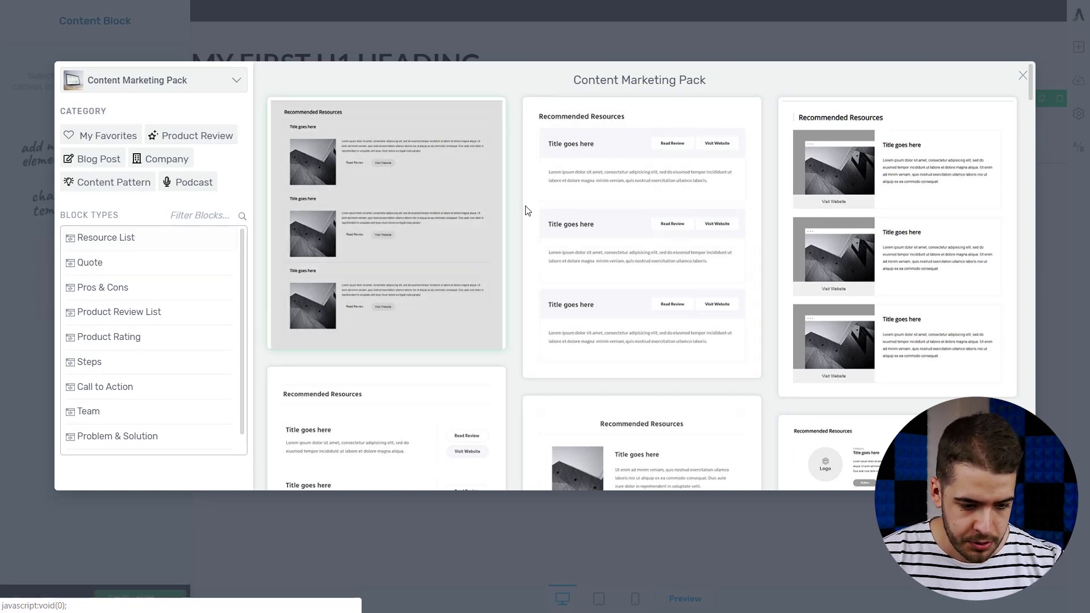
Choose the three-card Resource List 08 design from the Content Marketing Pack and insert it
left_click(123, 246)
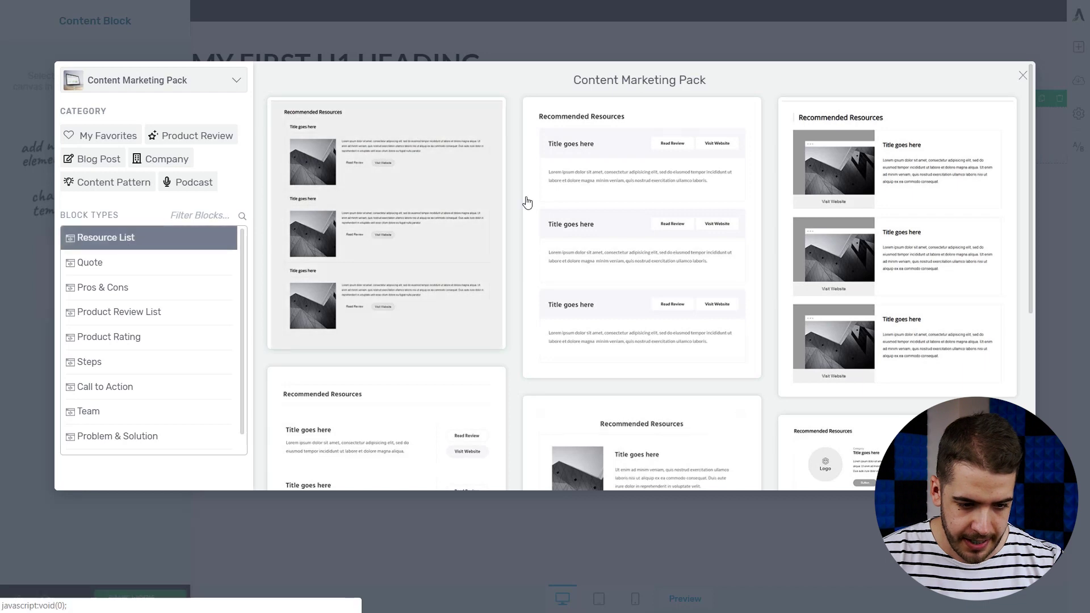
scroll(523, 182, "down", 5)
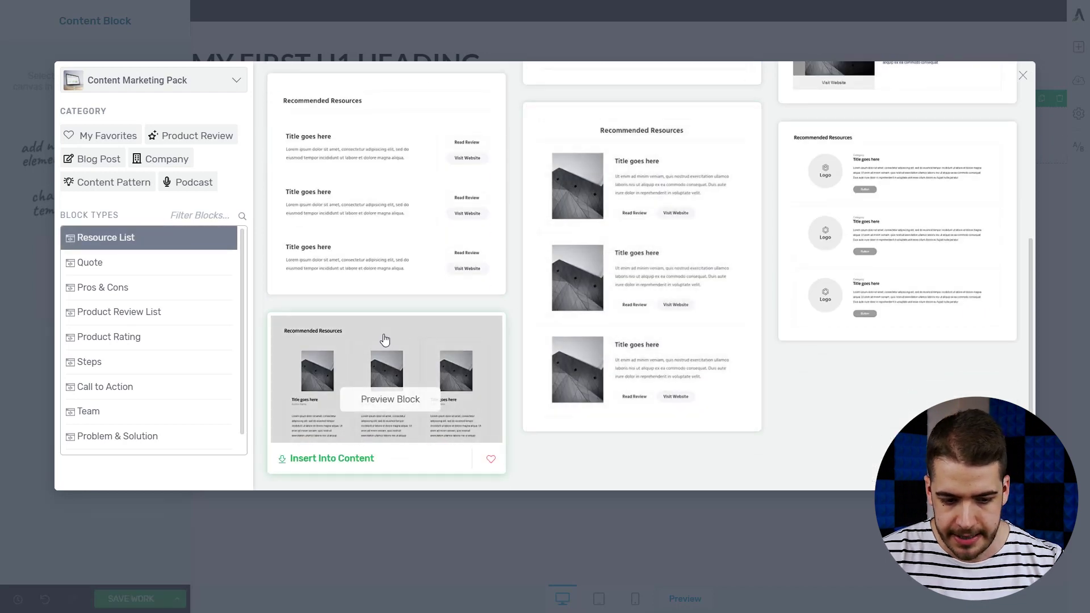
left_click(384, 347)
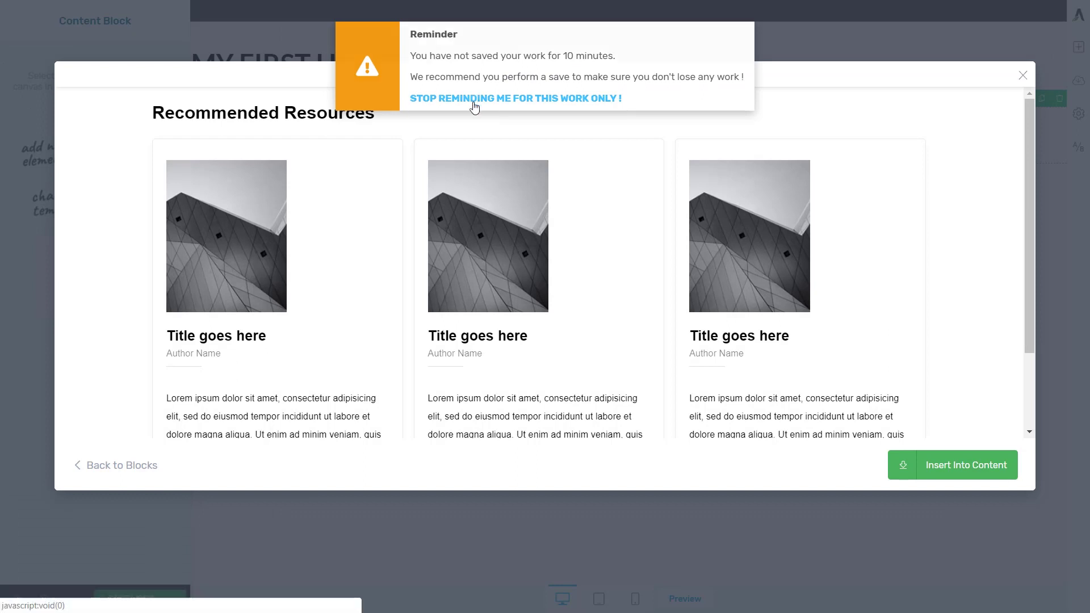
left_click(474, 99)
scroll(894, 145, "down", 2)
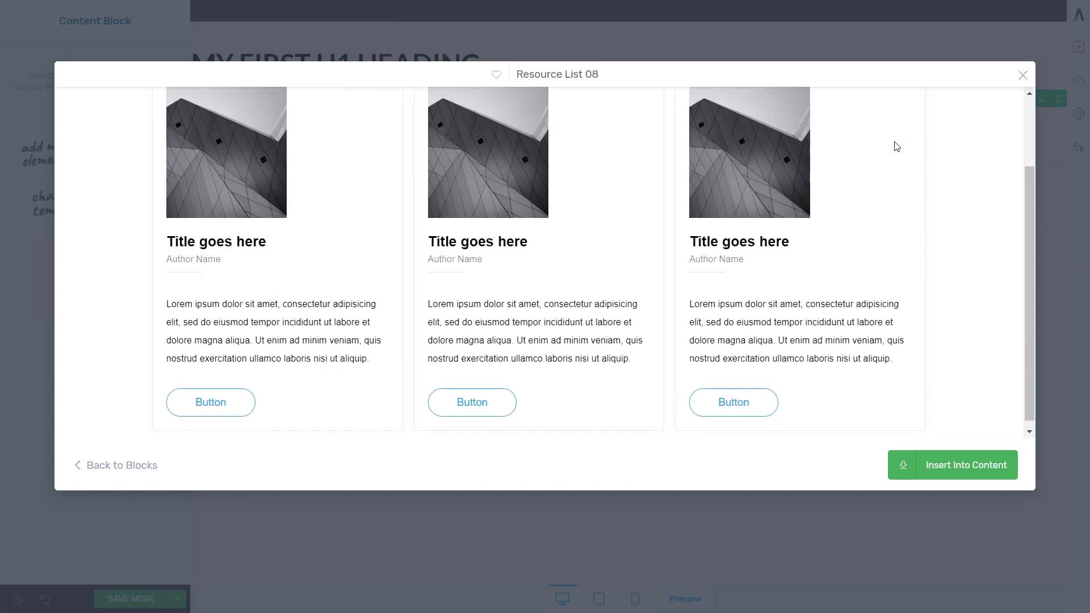
scroll(913, 160, "up", 2)
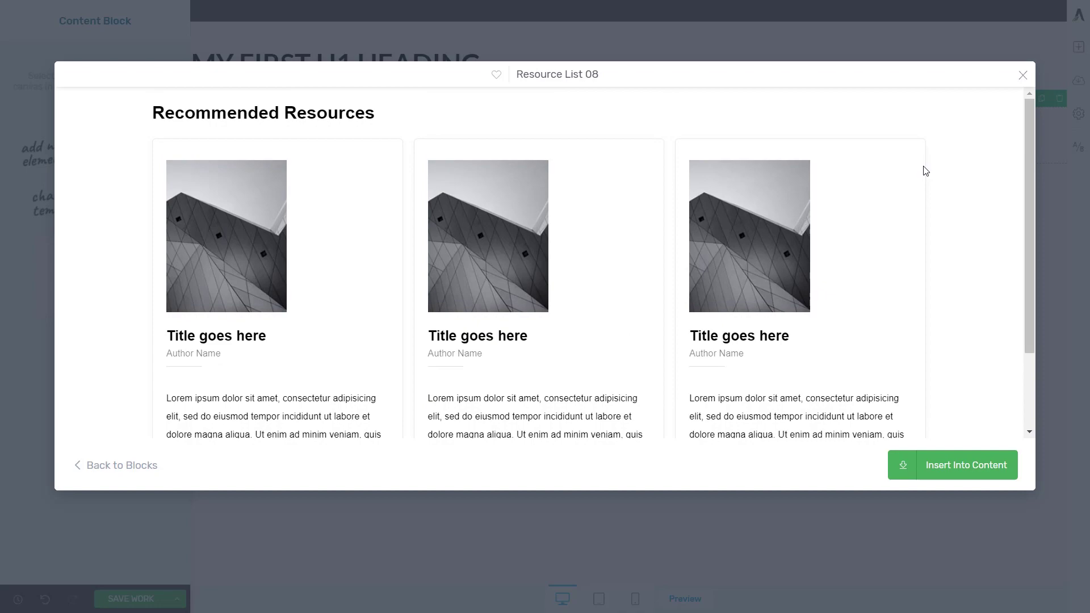
scroll(925, 173, "down", 2)
scroll(942, 204, "up", 2)
left_click(972, 462)
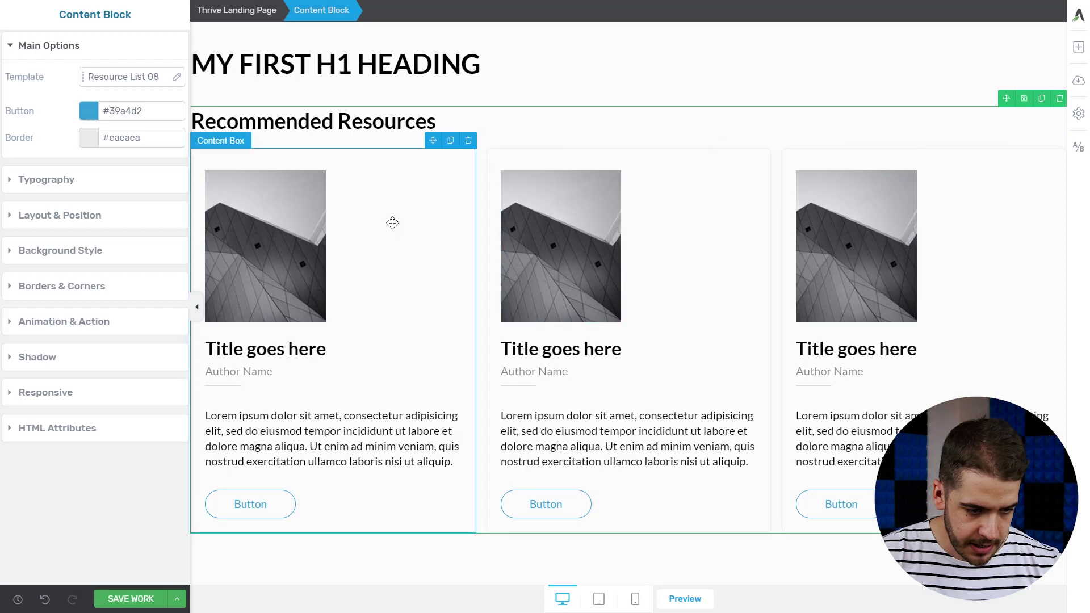
Centre the resource block and cap its maximum width at 1166 px
left_click(101, 227)
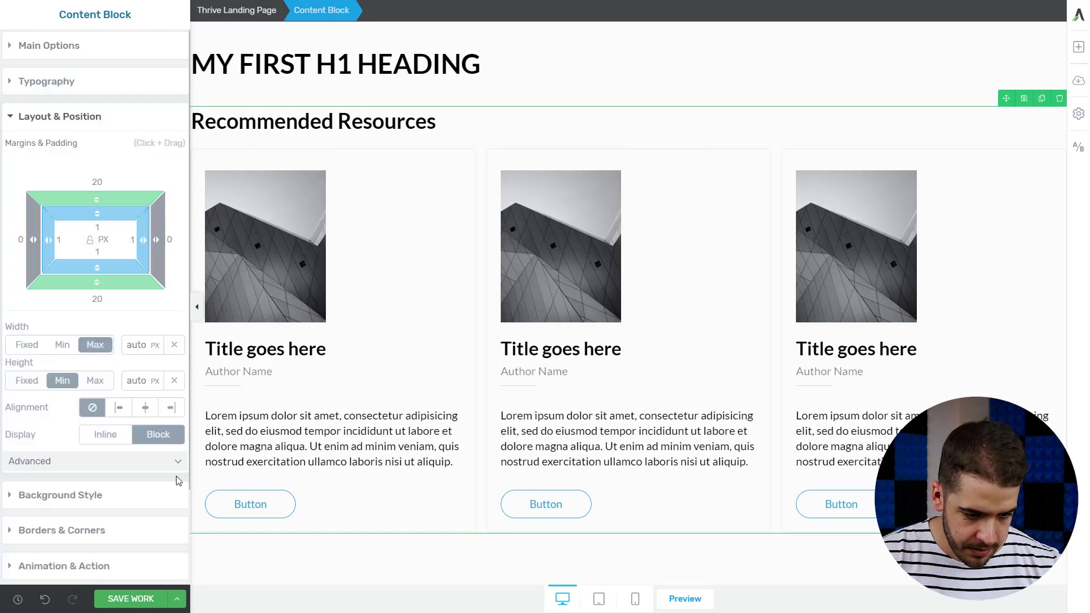
left_click(145, 407)
left_click(132, 344)
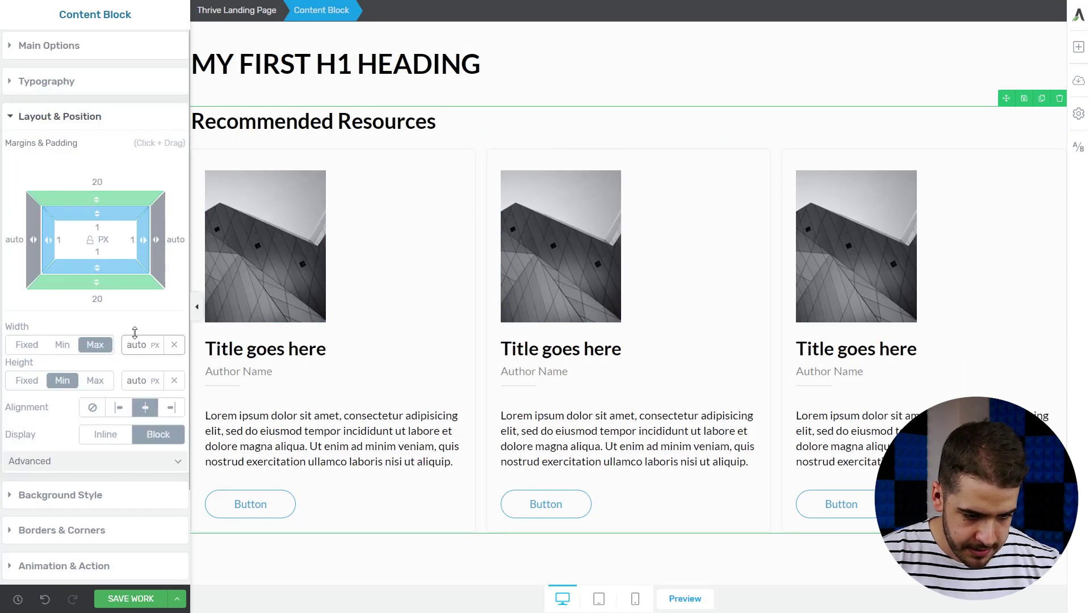
key("Down")
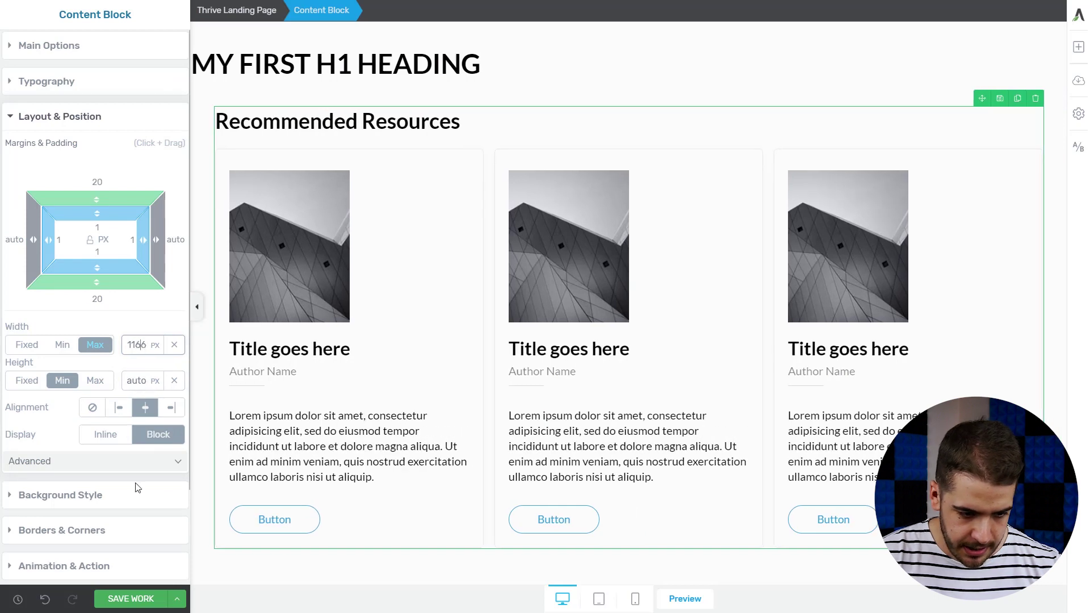
left_click(386, 579)
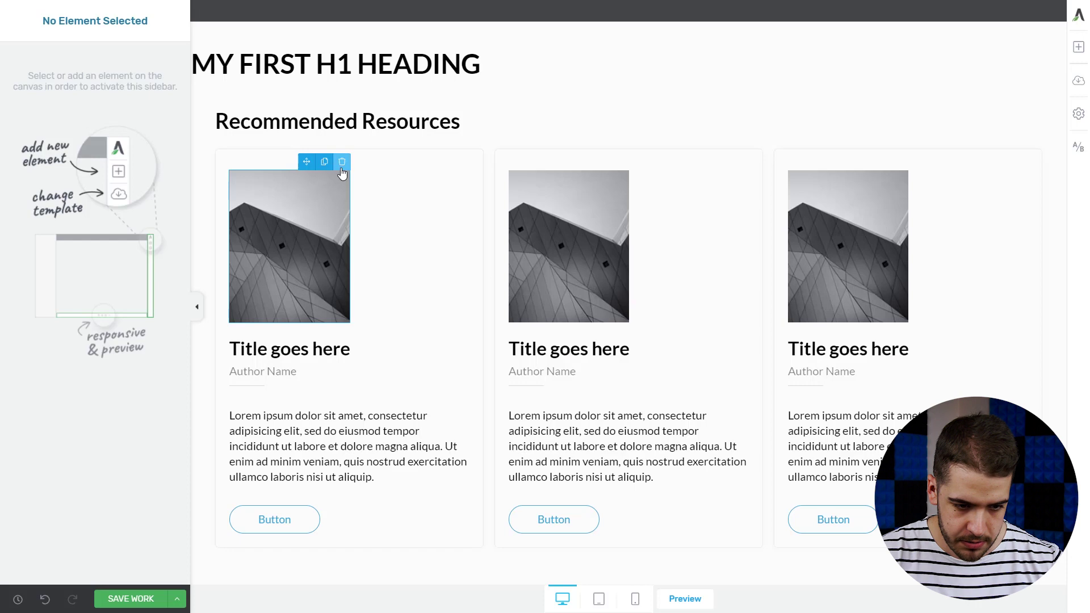
Delete the images from all three resource cards
left_click(341, 165)
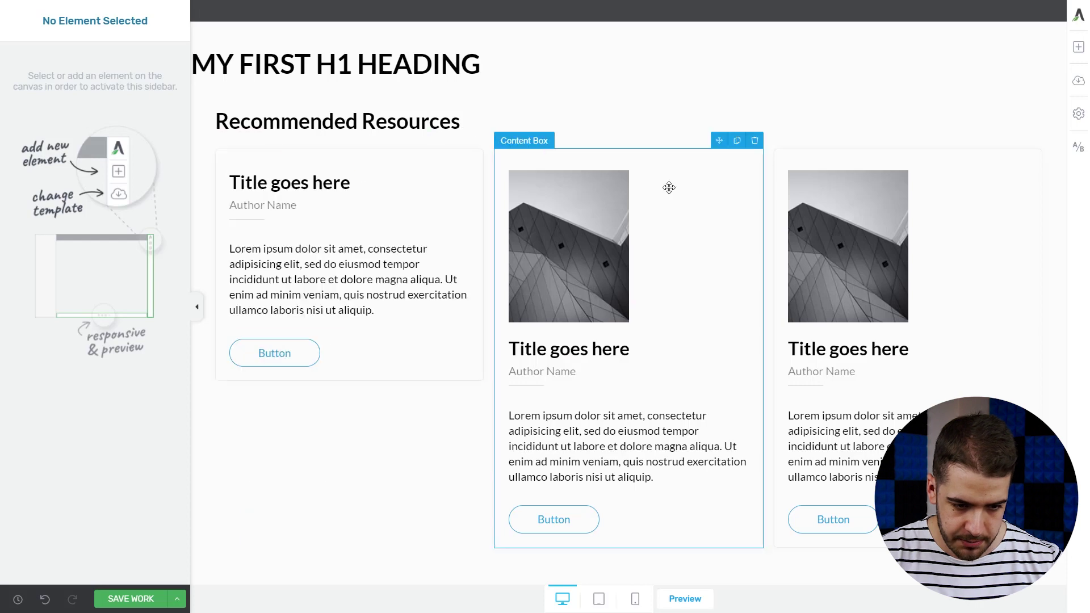
left_click(621, 163)
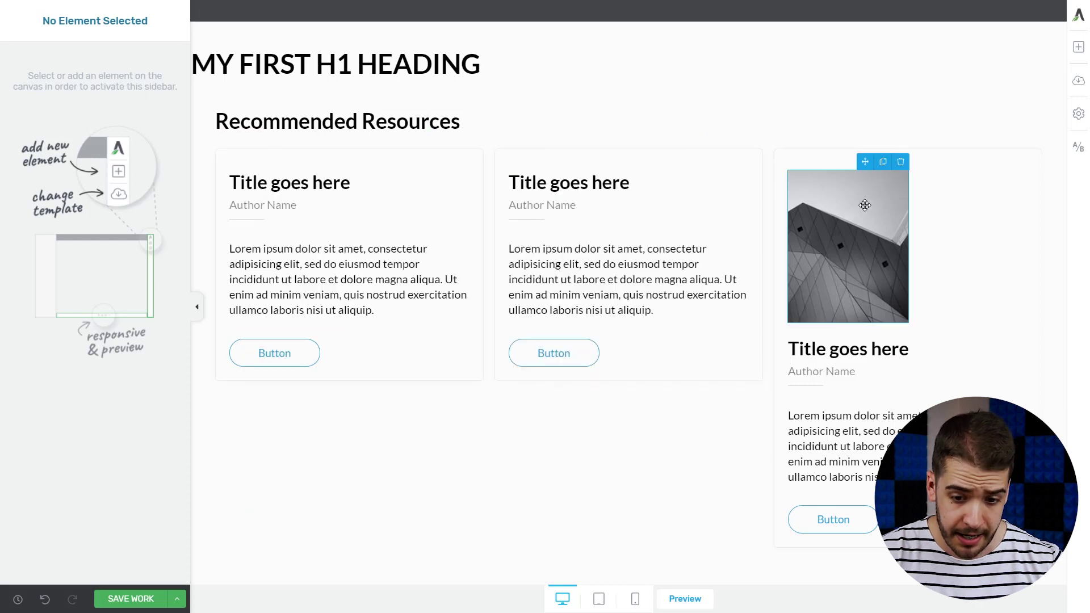
left_click(900, 162)
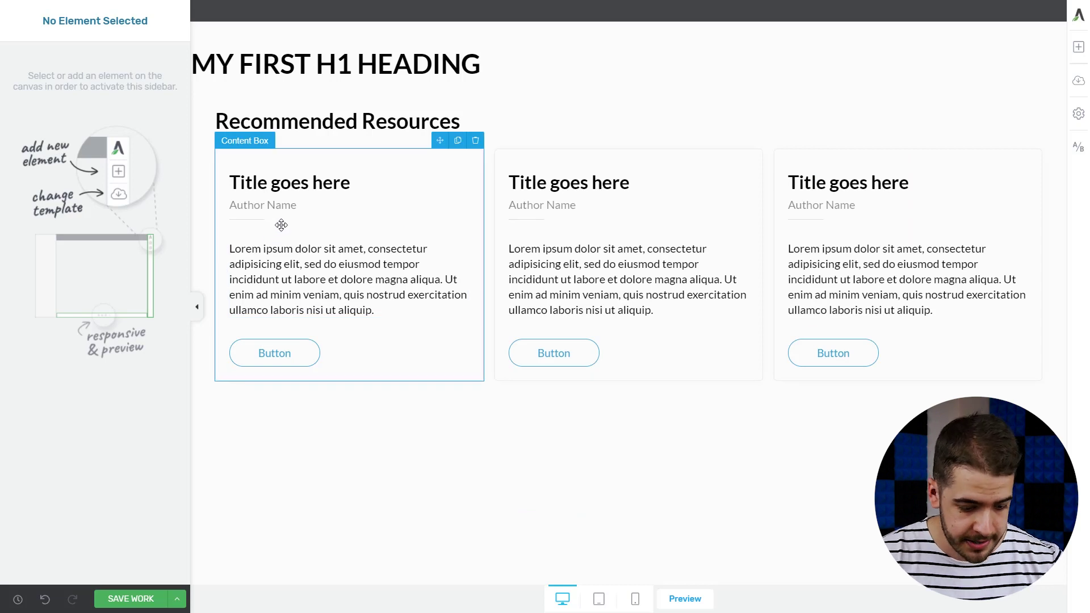
Move the first card's divider above its title, checking the target design
key("ctrl+Tab")
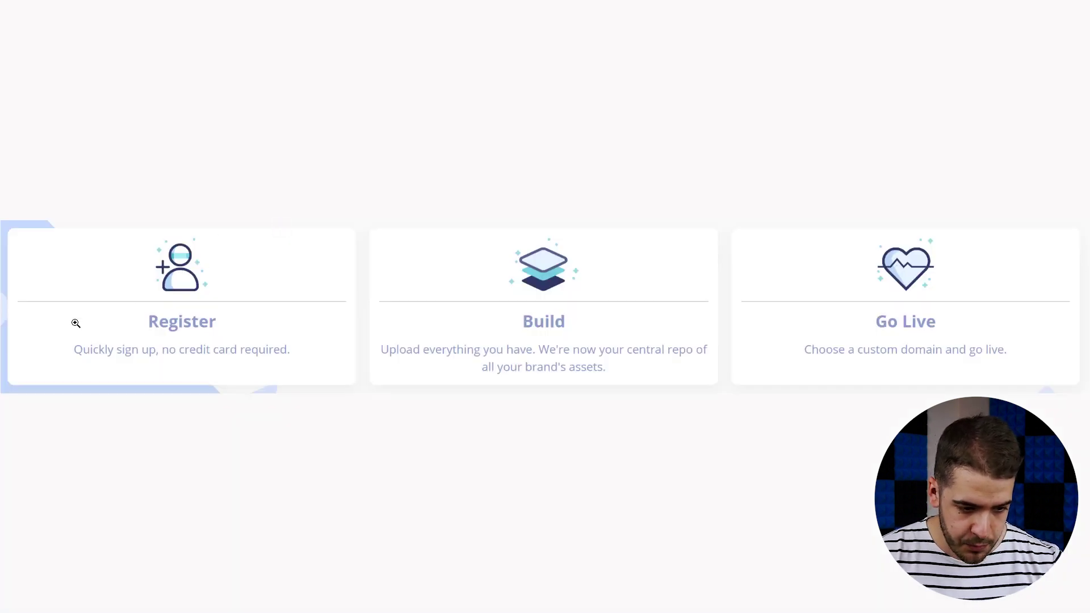
key("ctrl+Tab")
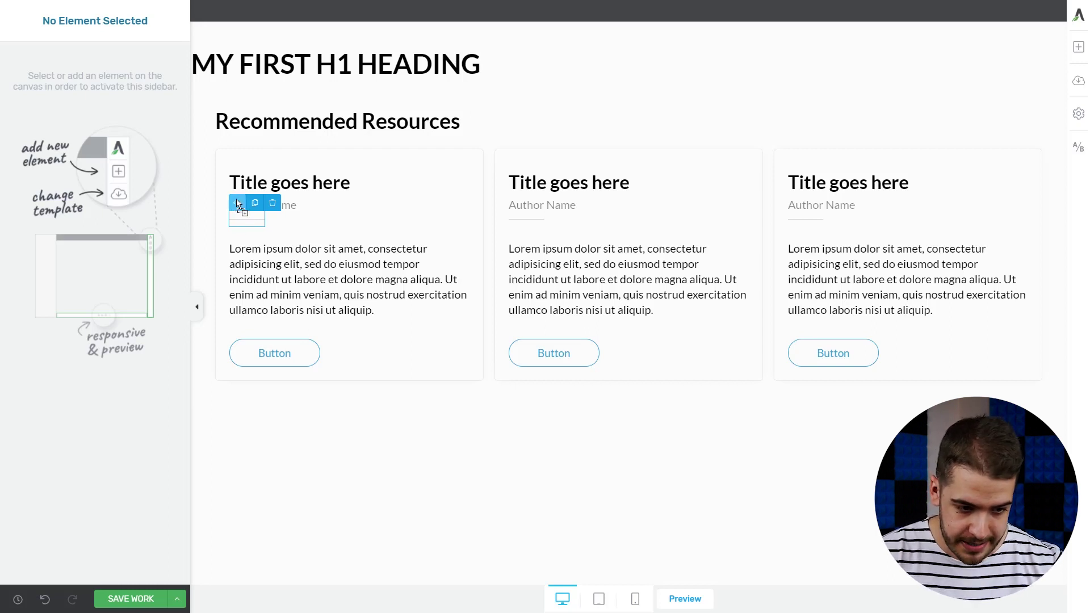
left_click_drag(236, 203, 253, 170)
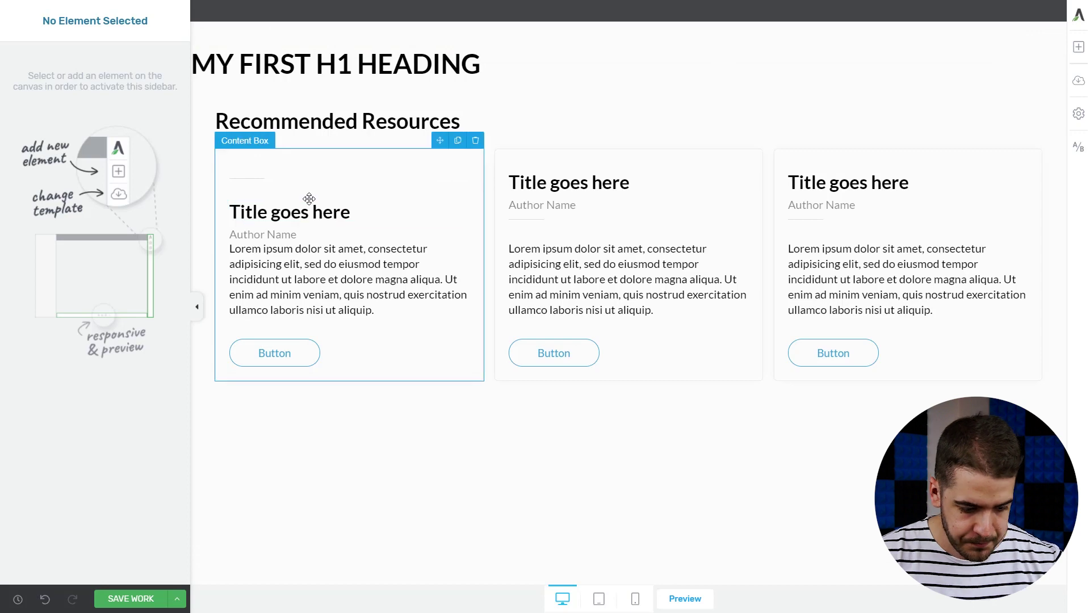
Remove the Author Name line and the button from the first card
key("ctrl+Tab")
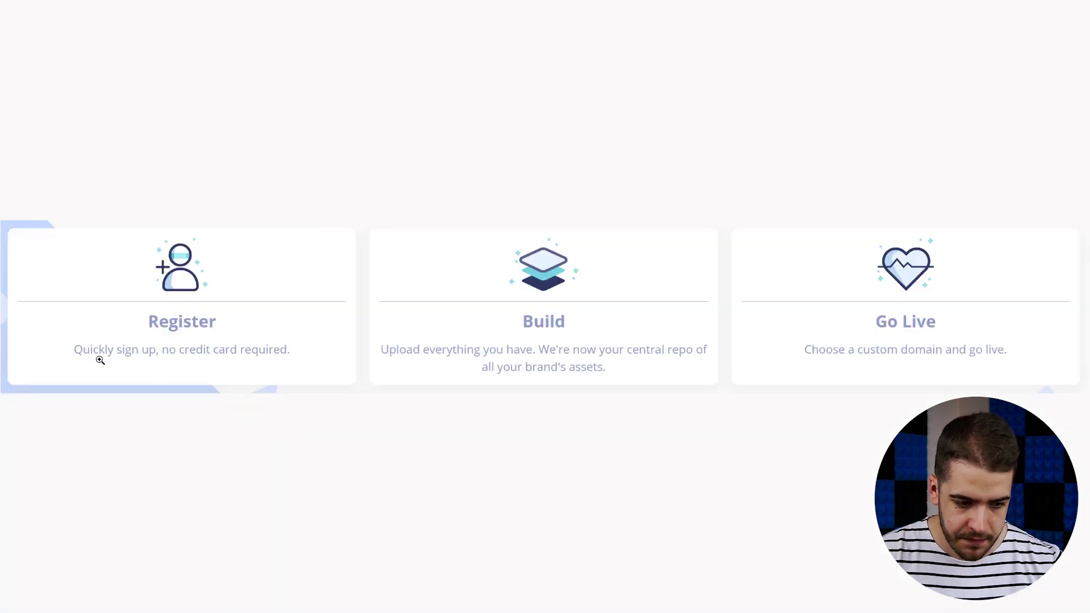
key("ctrl+Tab")
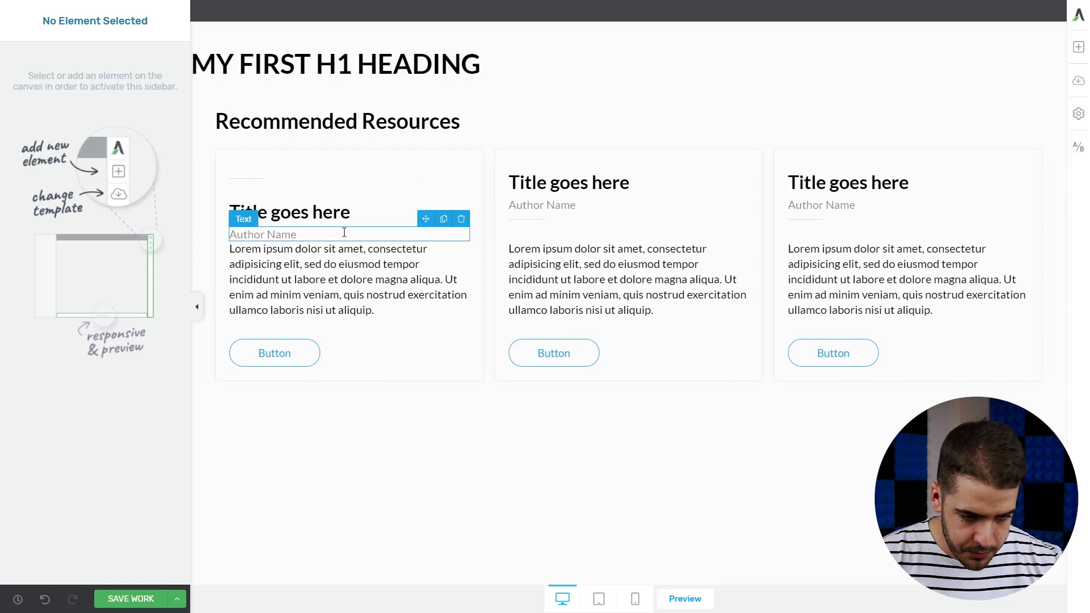
left_click(461, 219)
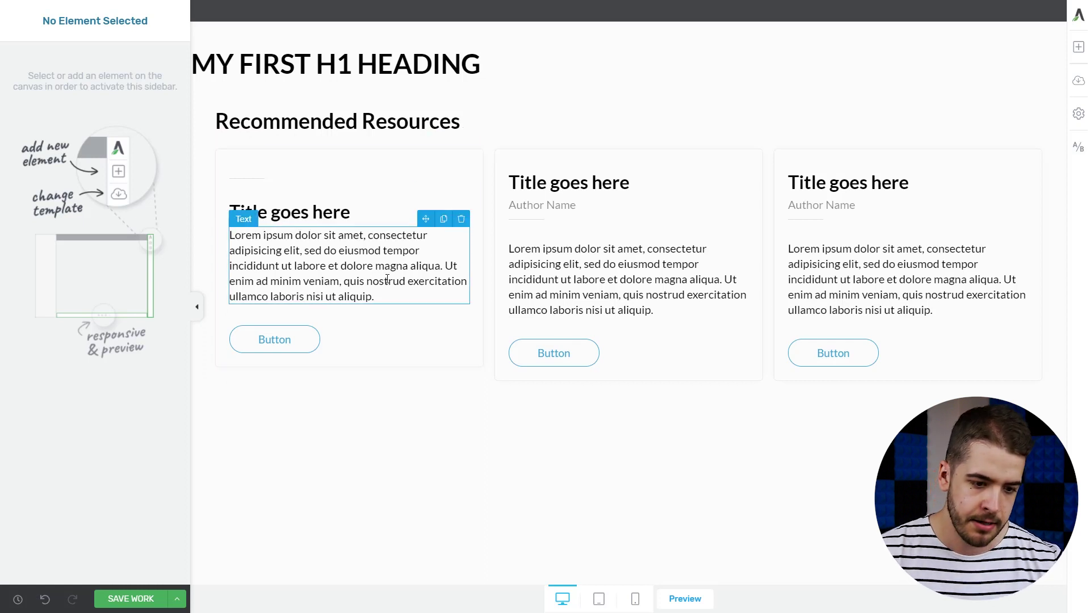
left_click(311, 317)
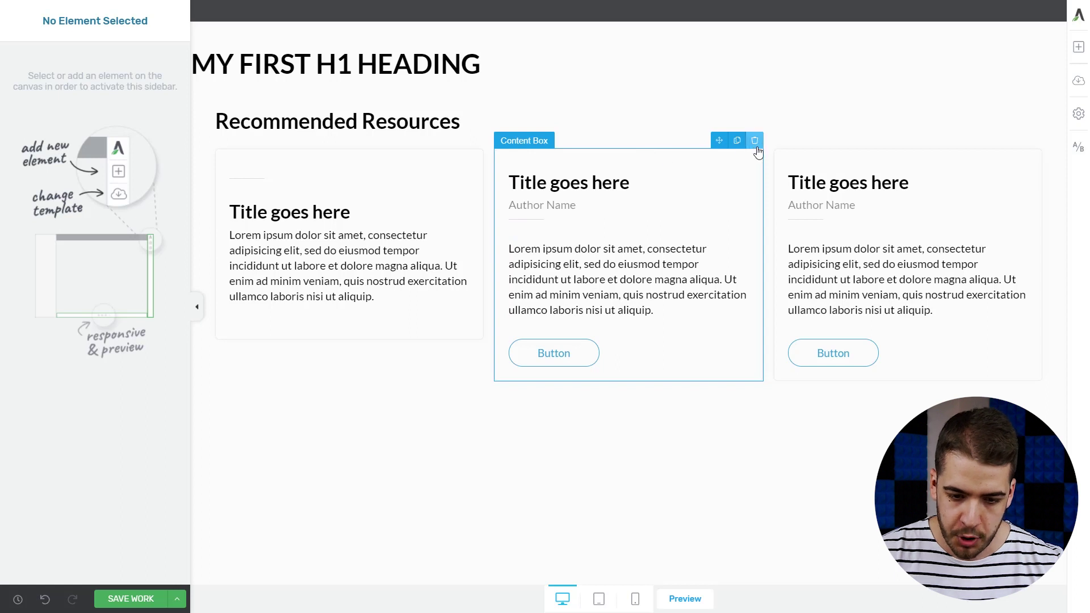
Delete the second and third content boxes, leaving their columns empty
left_click(756, 146)
left_click(1035, 148)
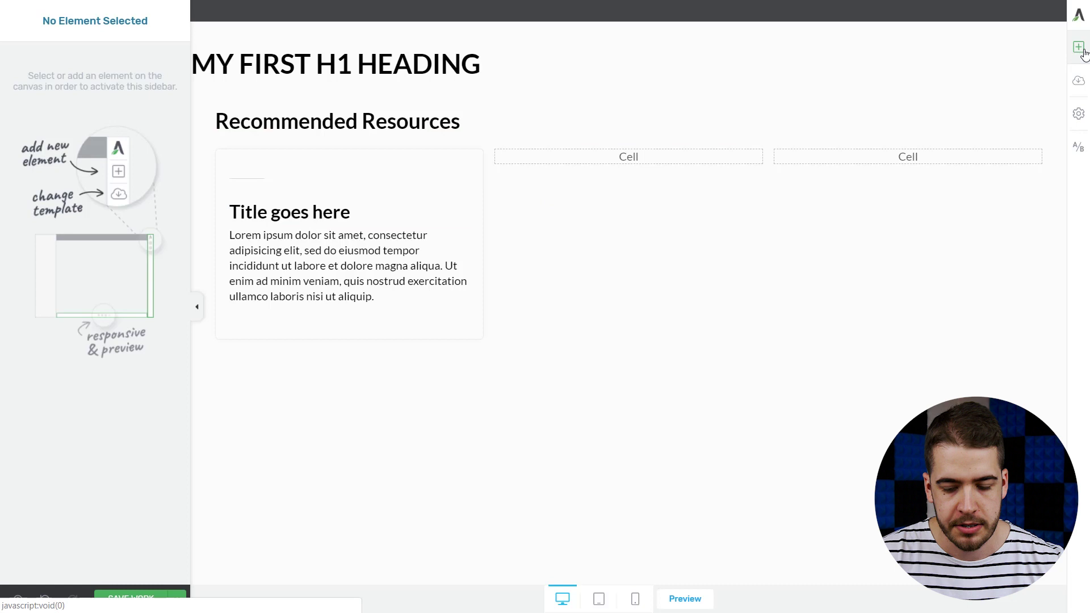
Add a user-plus-light icon, found by searching 'user', at the top of the first card
left_click(1082, 50)
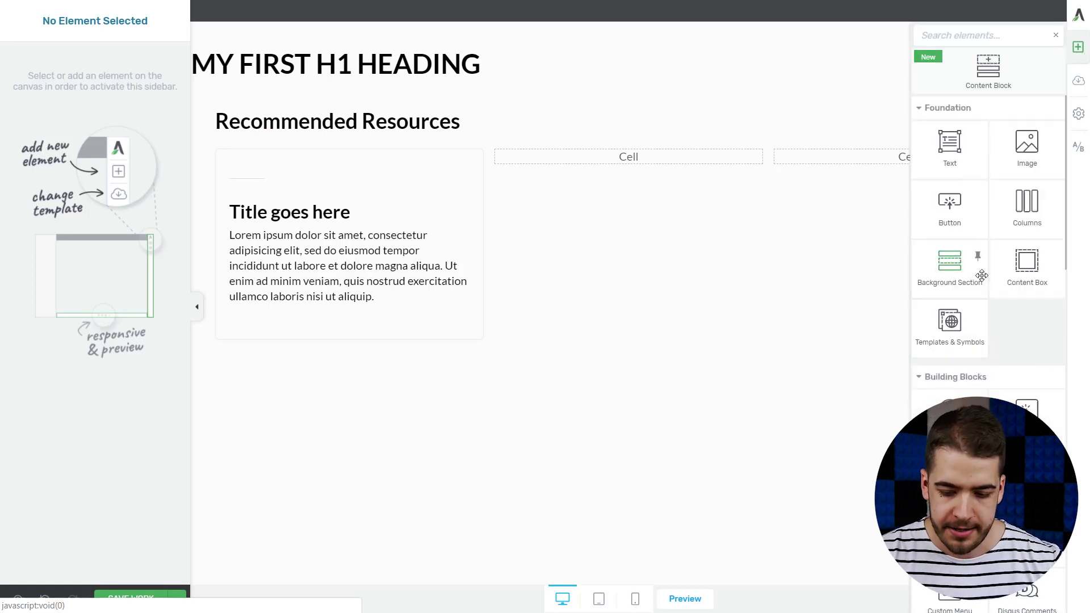
scroll(965, 227, "down", 5)
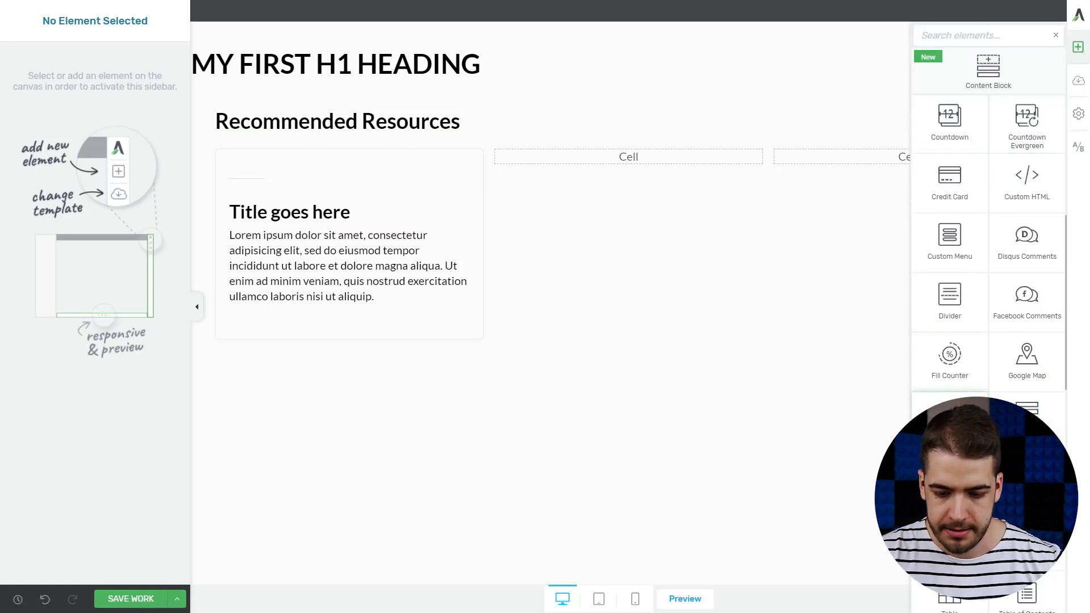
left_click_drag(954, 414, 250, 177)
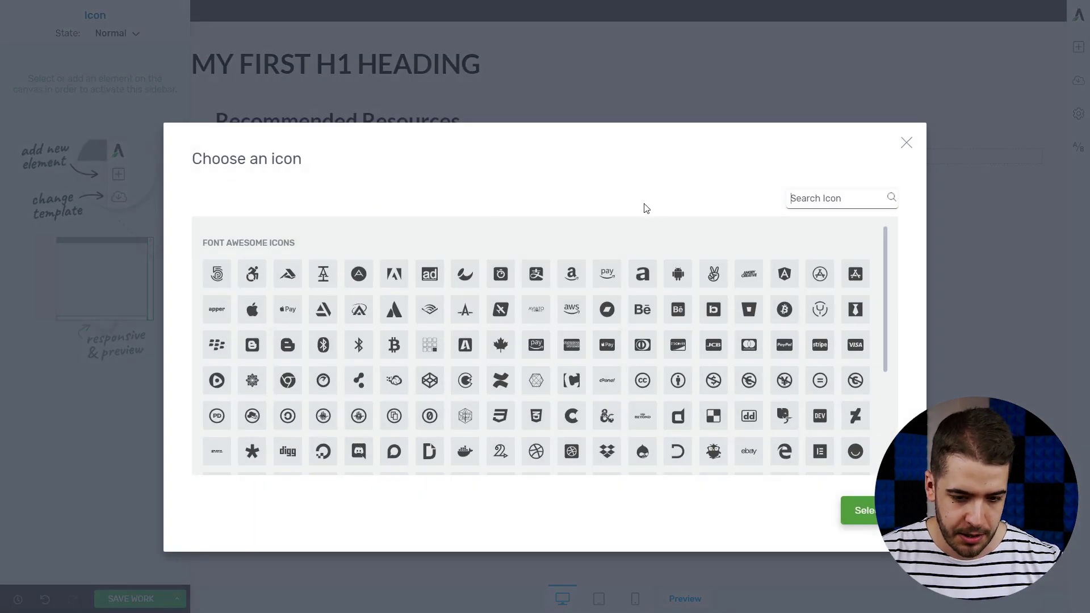
left_click(825, 199)
type("user")
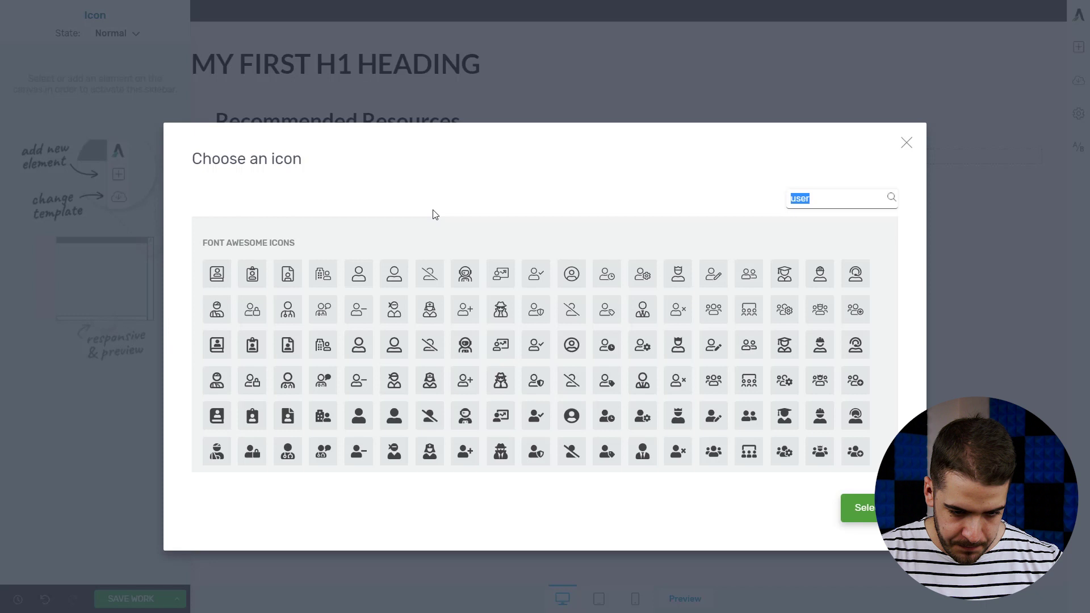
left_click(465, 309)
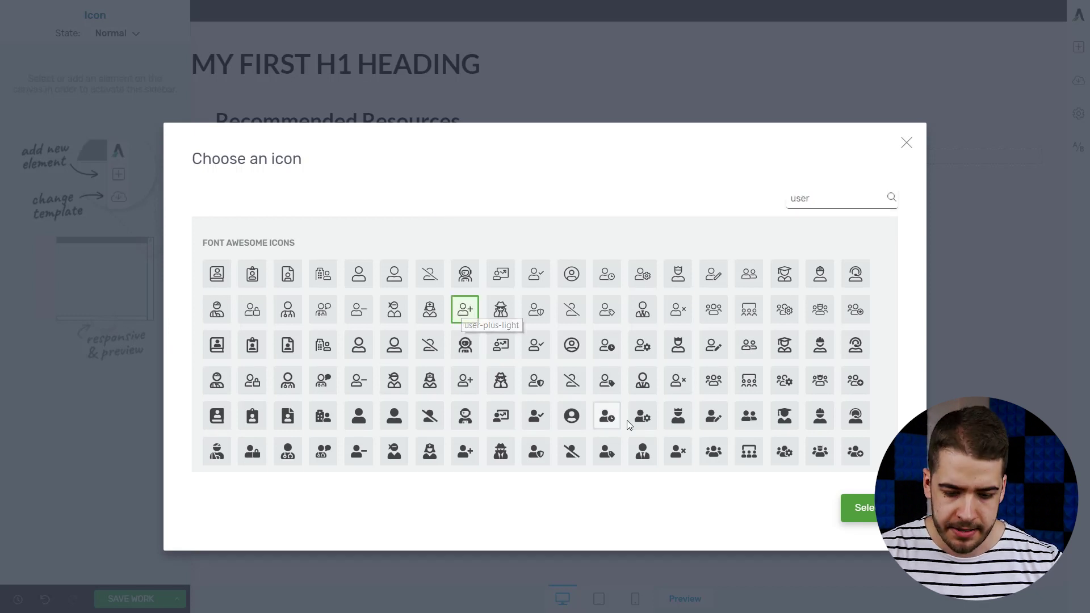
double_click(463, 309)
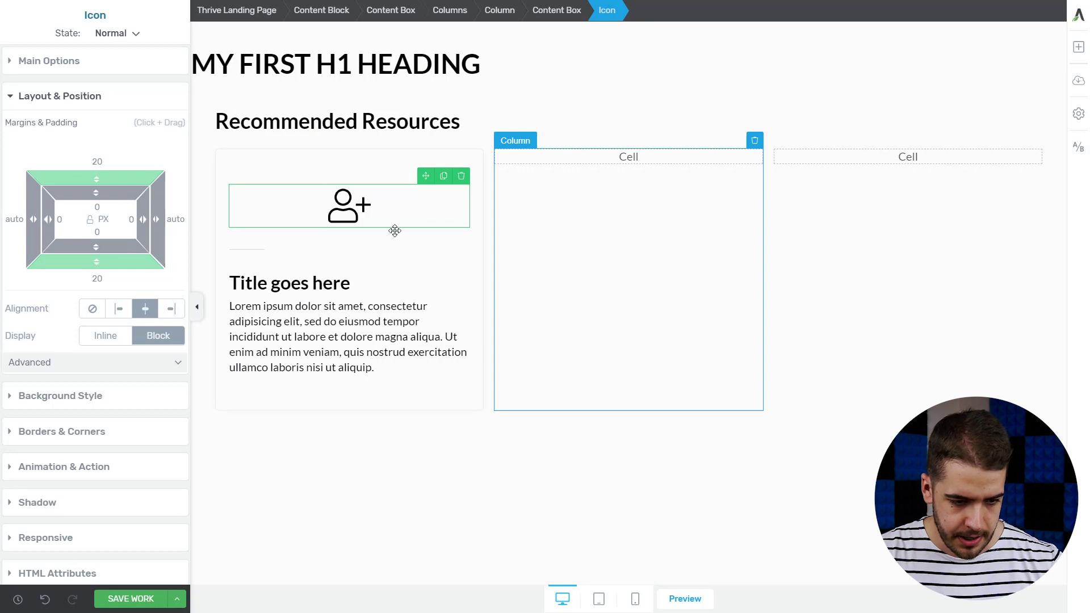
Enlarge the icon to 75 px in its Main Options size field
left_click(100, 65)
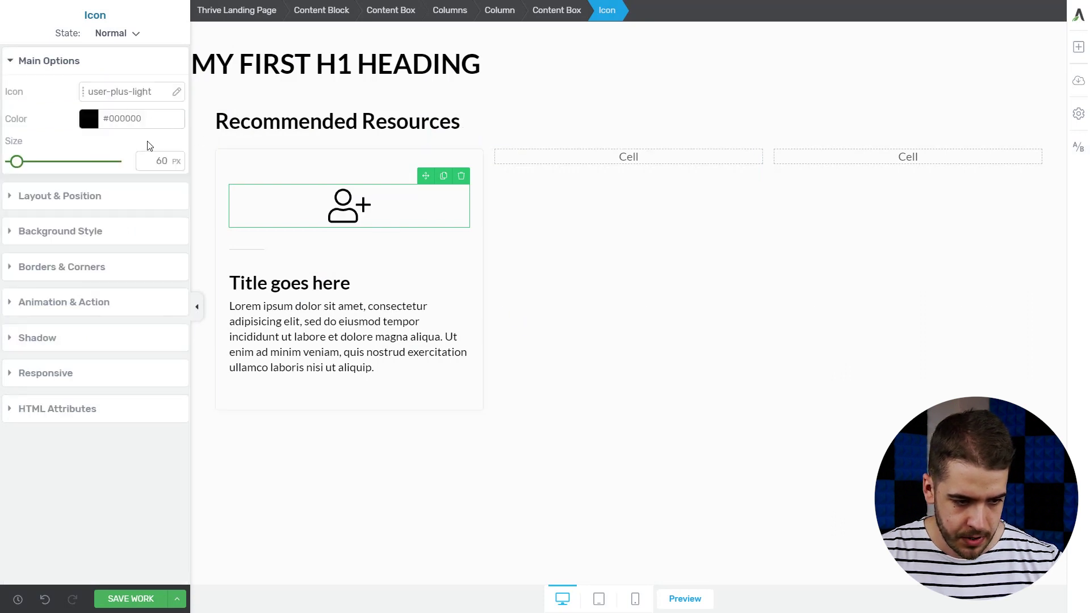
double_click(165, 161)
type("100")
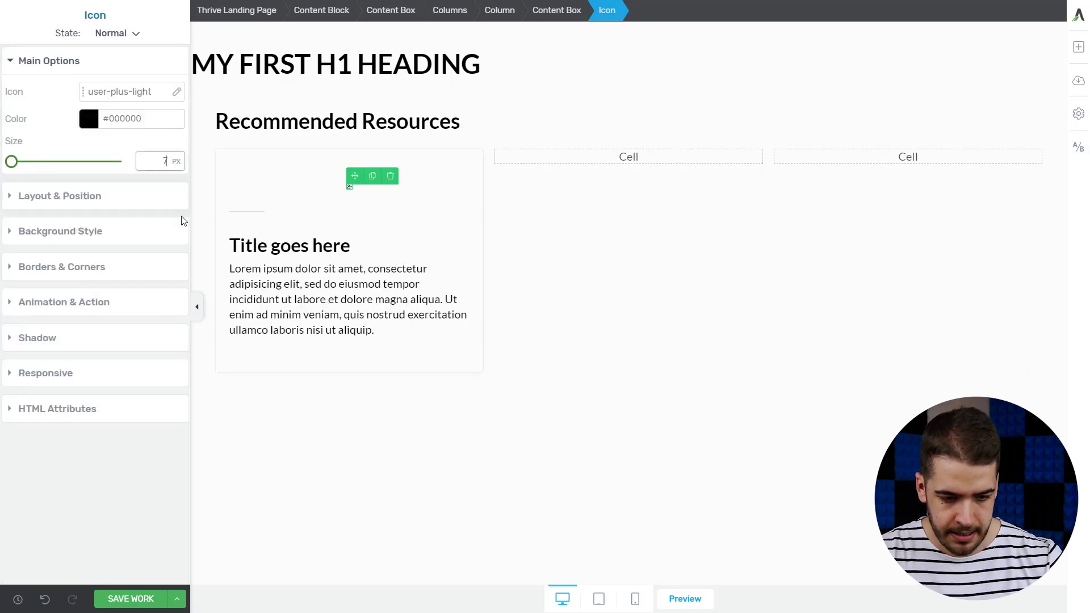
left_click(407, 509)
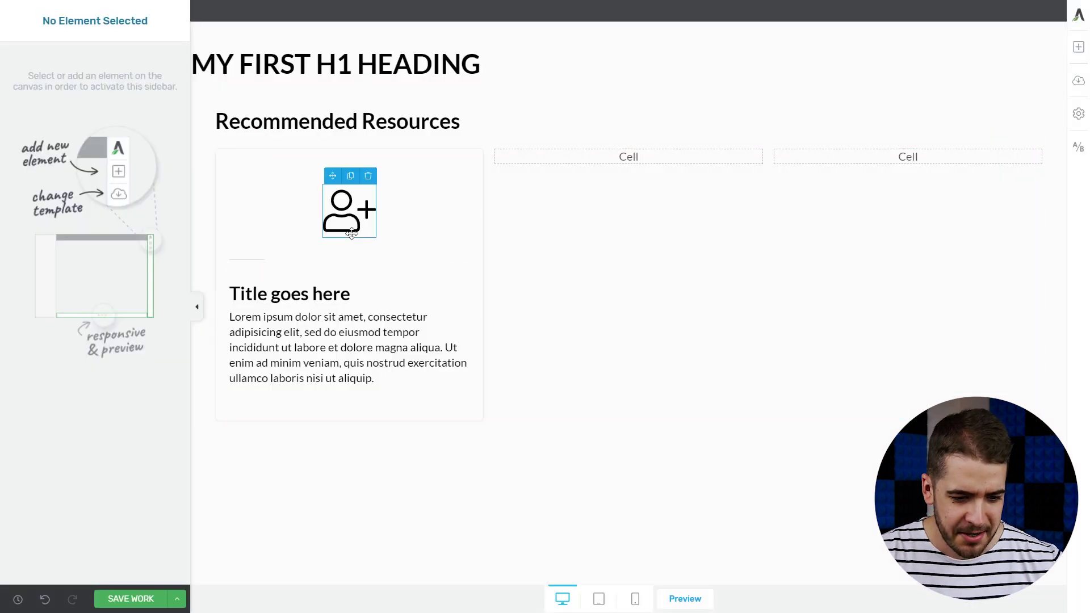
left_click(357, 217)
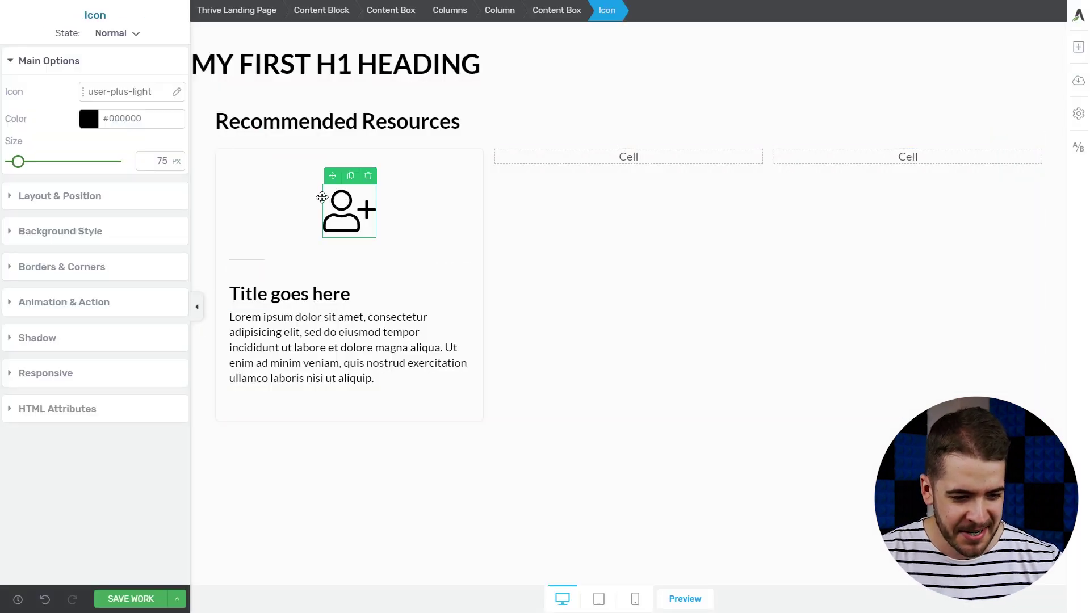
Colour the user-plus icon with the saved purple swatch #6f69db
left_click(89, 118)
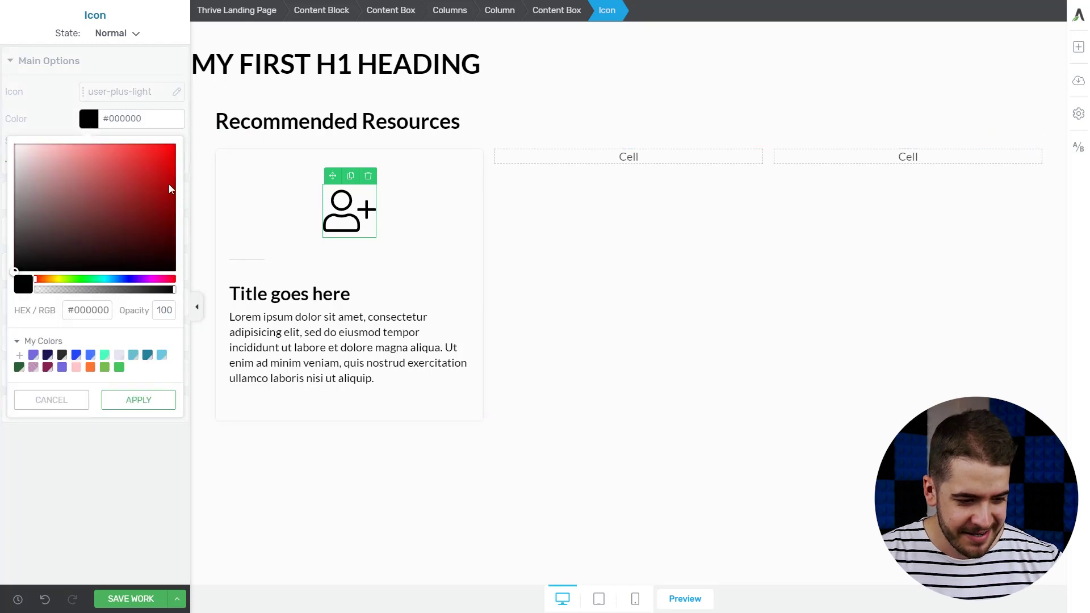
left_click(32, 355)
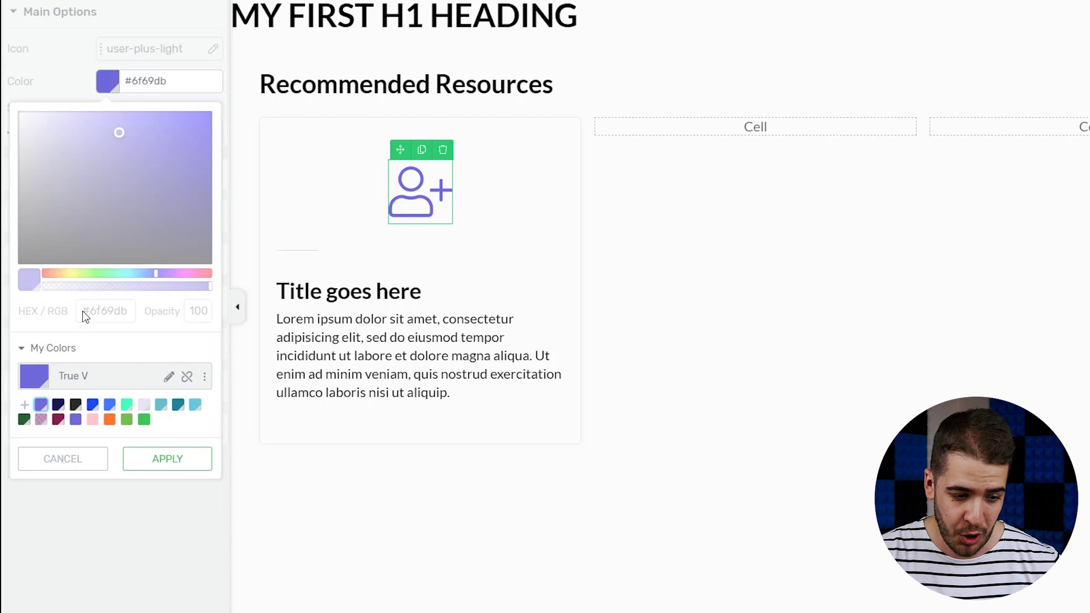
left_click(166, 458)
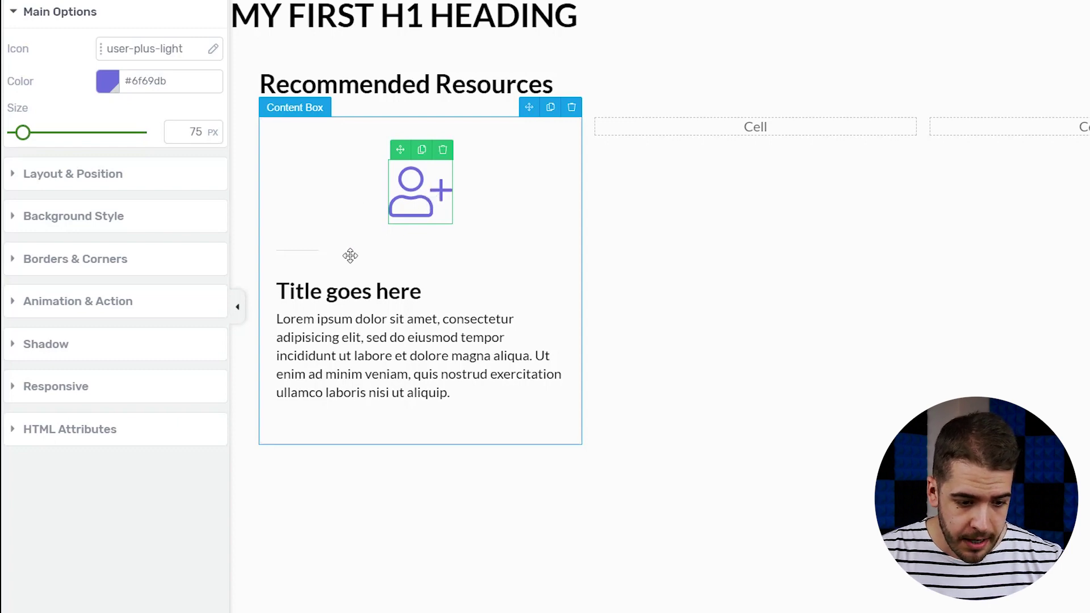
left_click(316, 253)
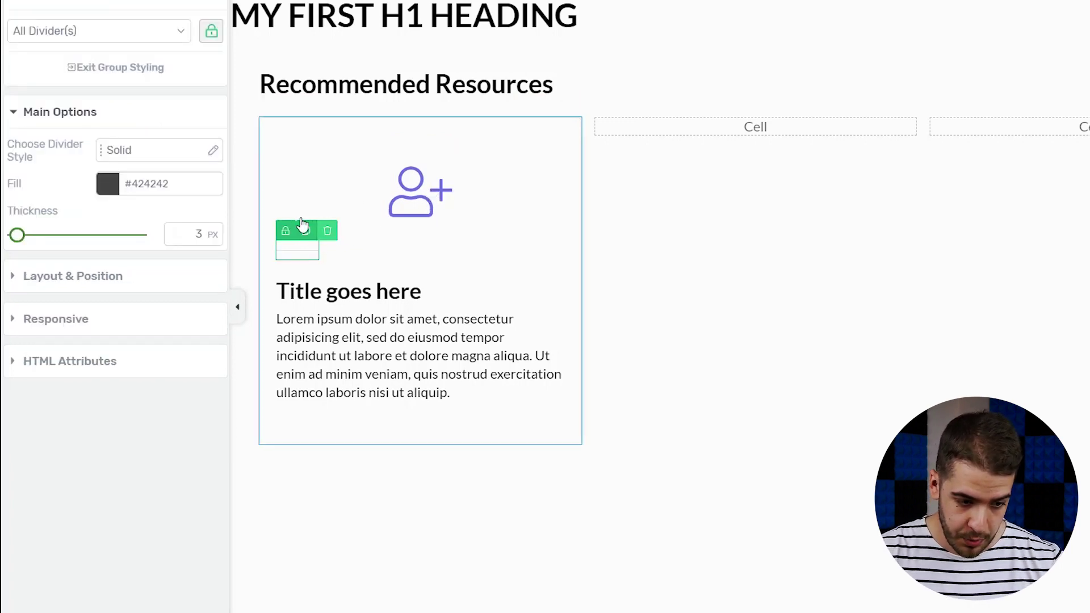
Centre the divider under the icon and limit its maximum width to 345 px
left_click(104, 277)
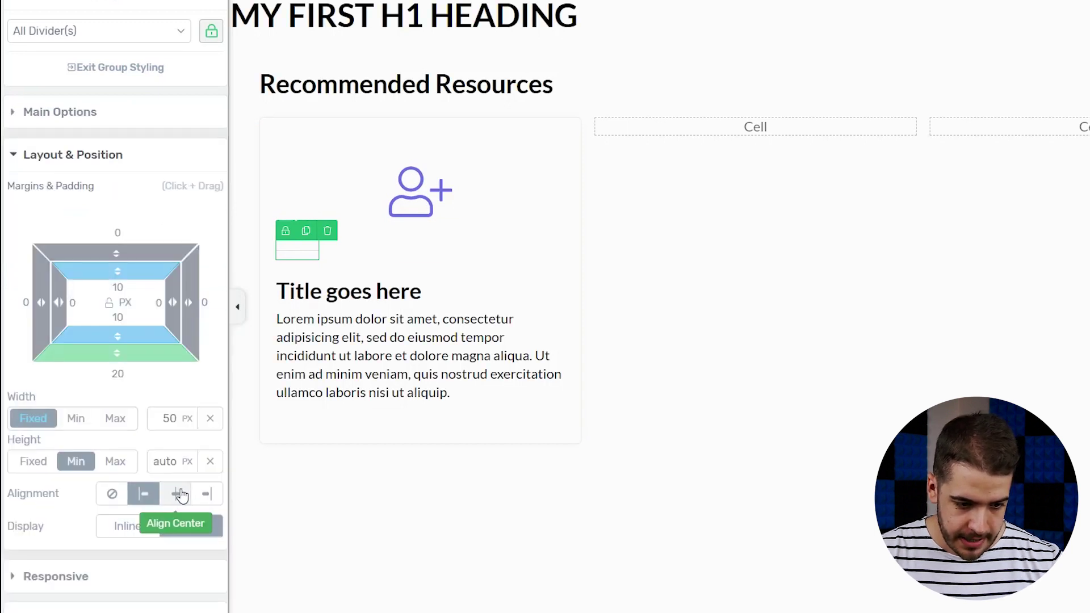
left_click(180, 494)
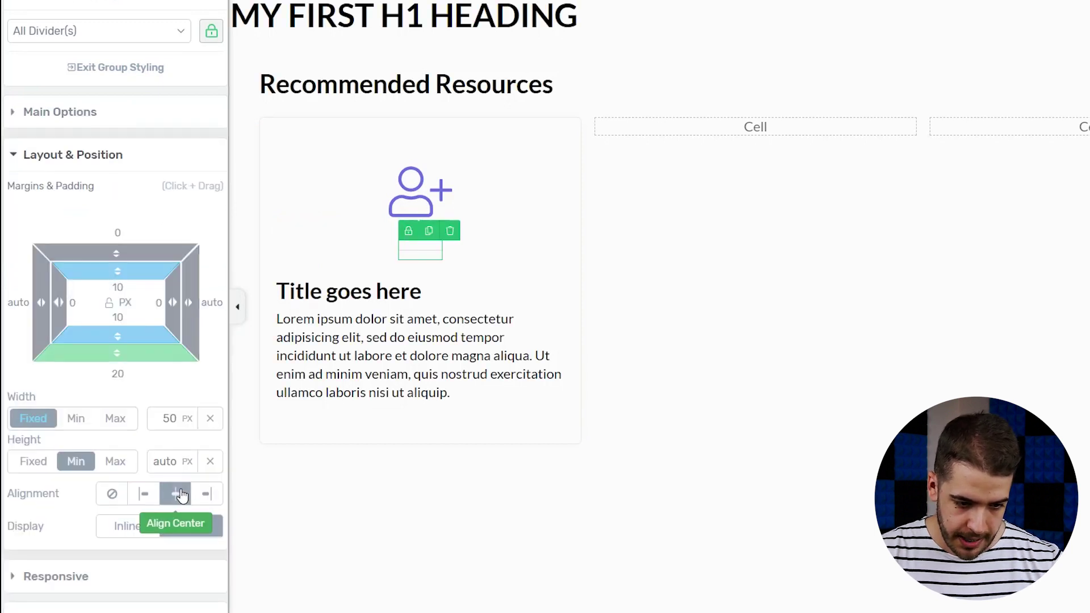
left_click(76, 419)
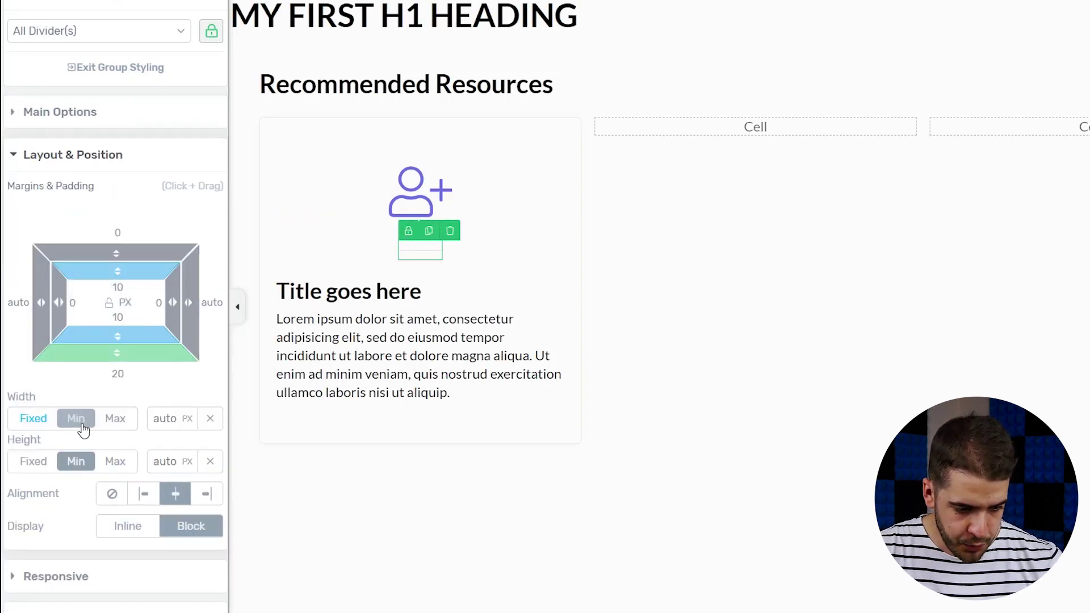
double_click(170, 420)
type("345")
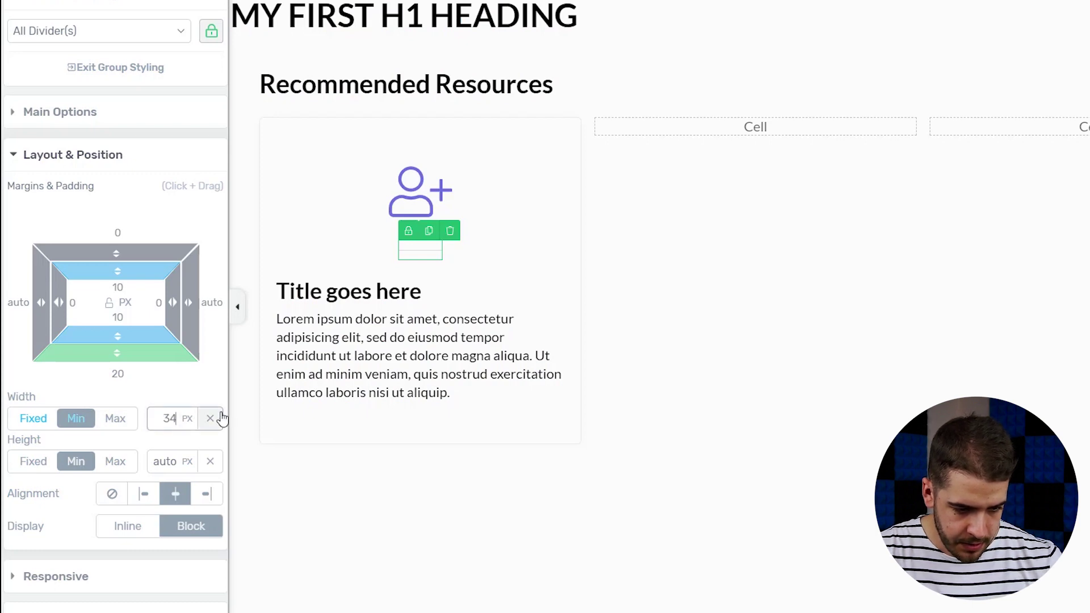
left_click(115, 420)
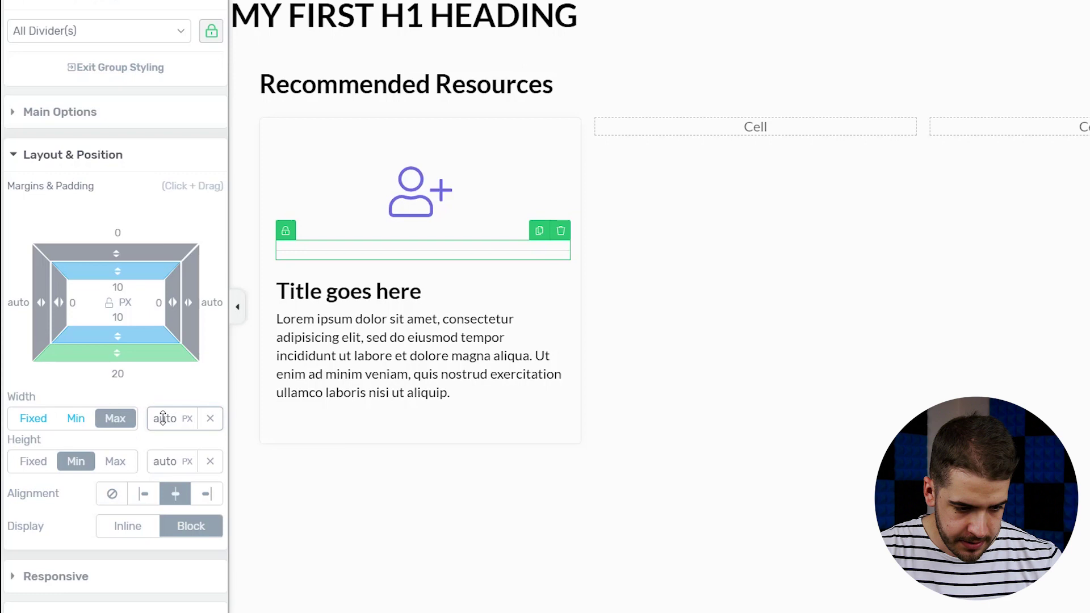
double_click(164, 420)
type("345")
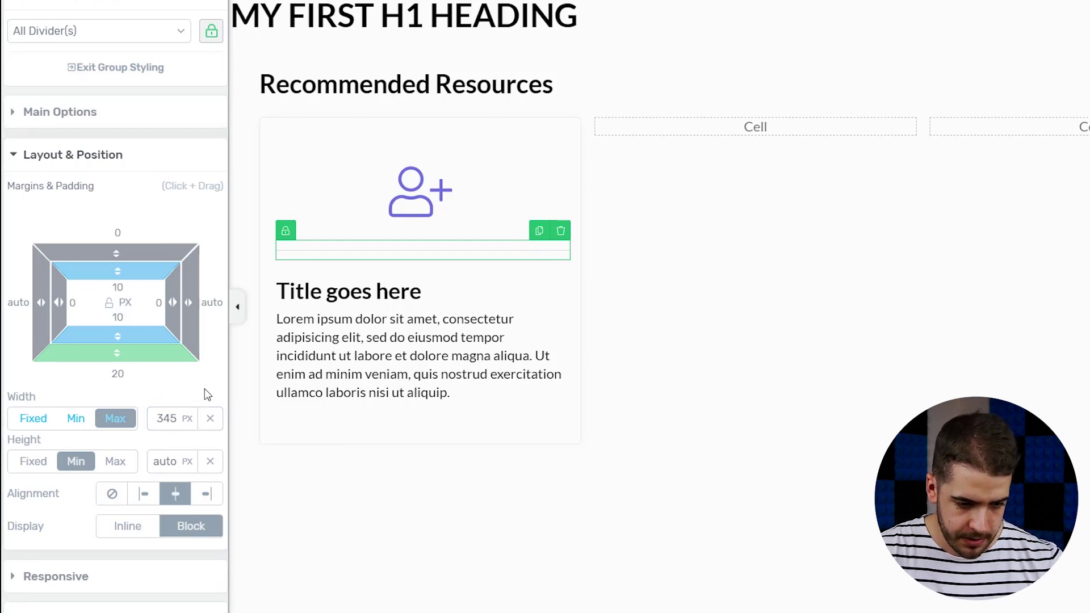
left_click(332, 491)
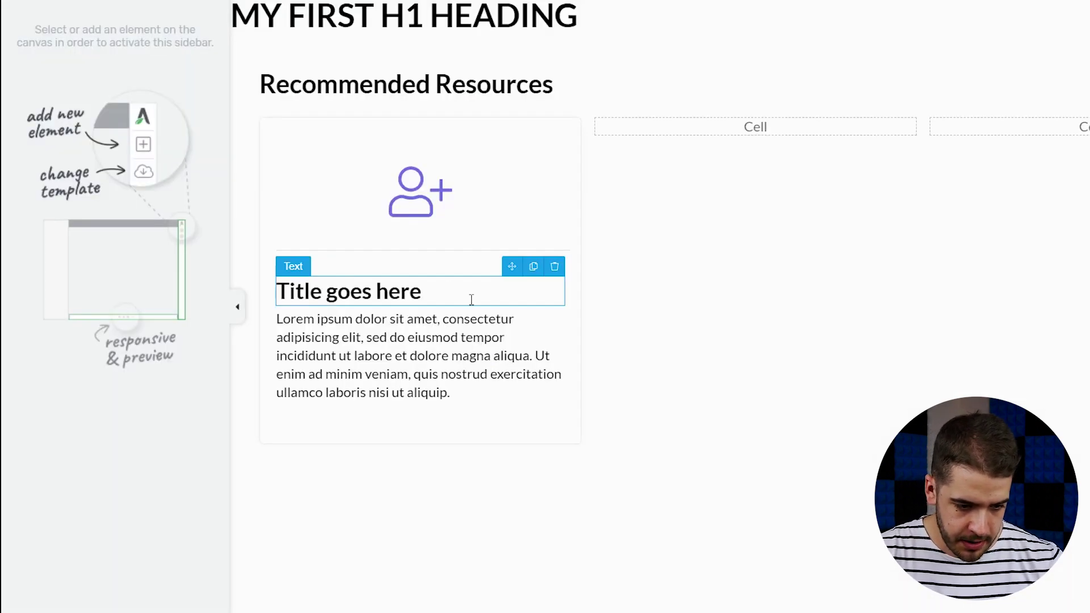
Rename the first card's title to 'Register'
left_click(471, 299)
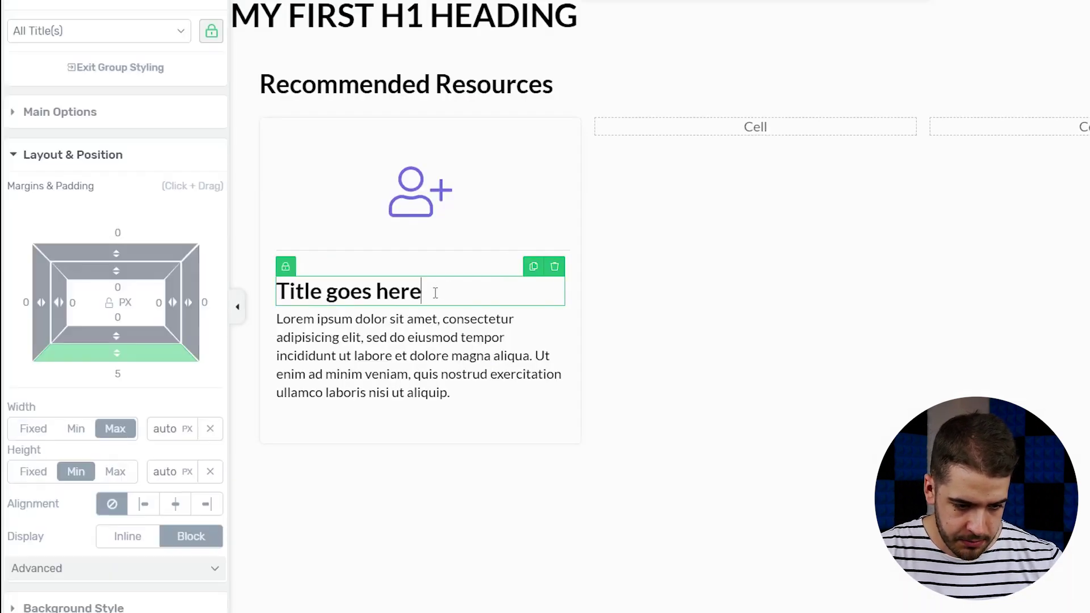
key("ctrl+a")
type("R")
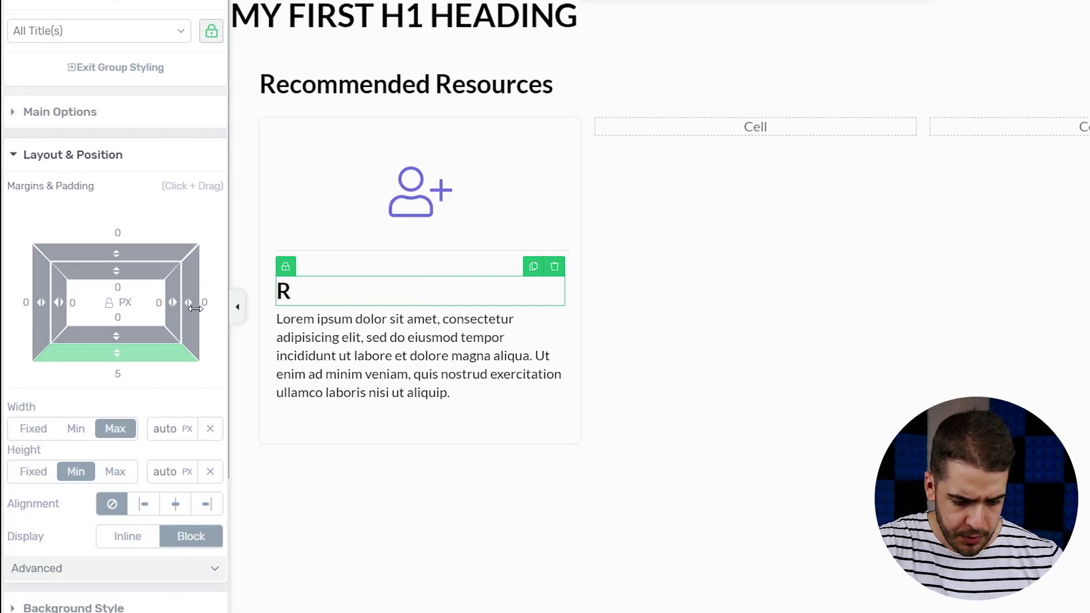
type("egister")
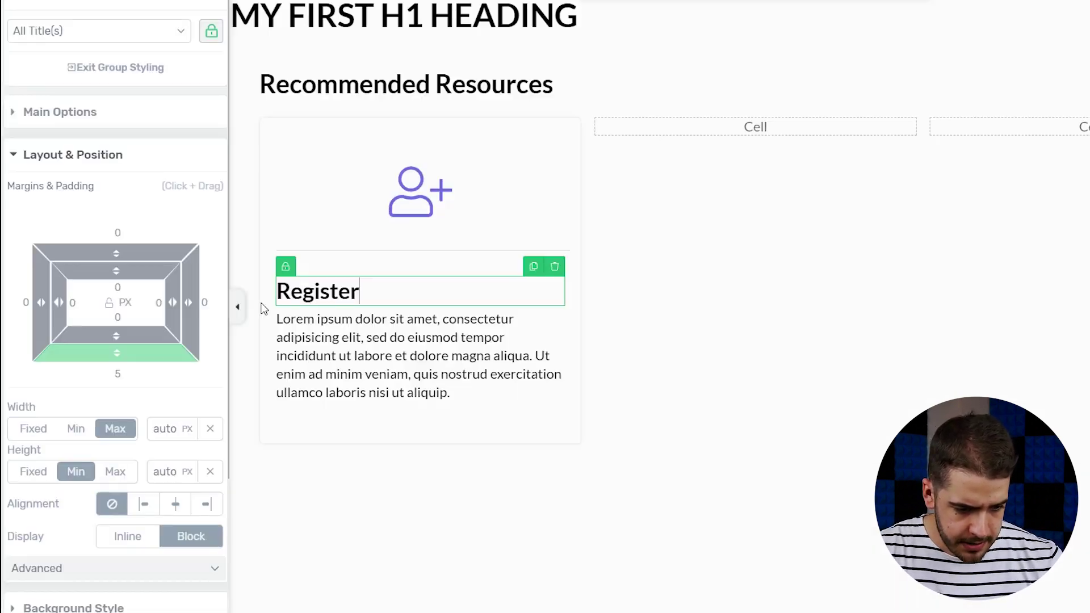
Replace the placeholder paragraph with 'Quickly sign up, no credit card required.'
left_click(430, 355)
double_click(429, 356)
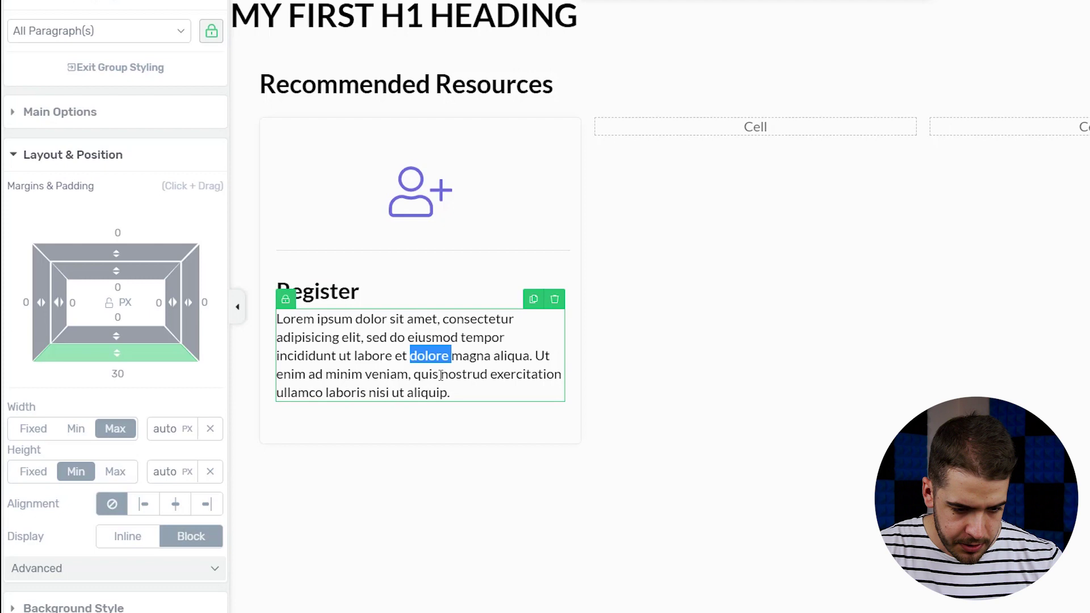
left_click_drag(459, 393, 273, 321)
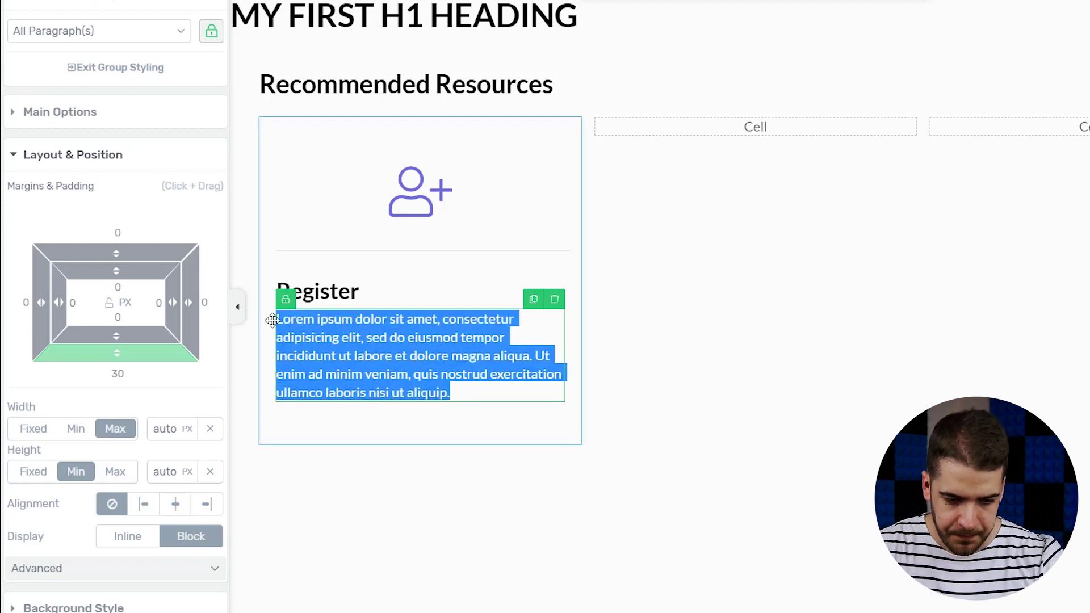
key("BackSpace")
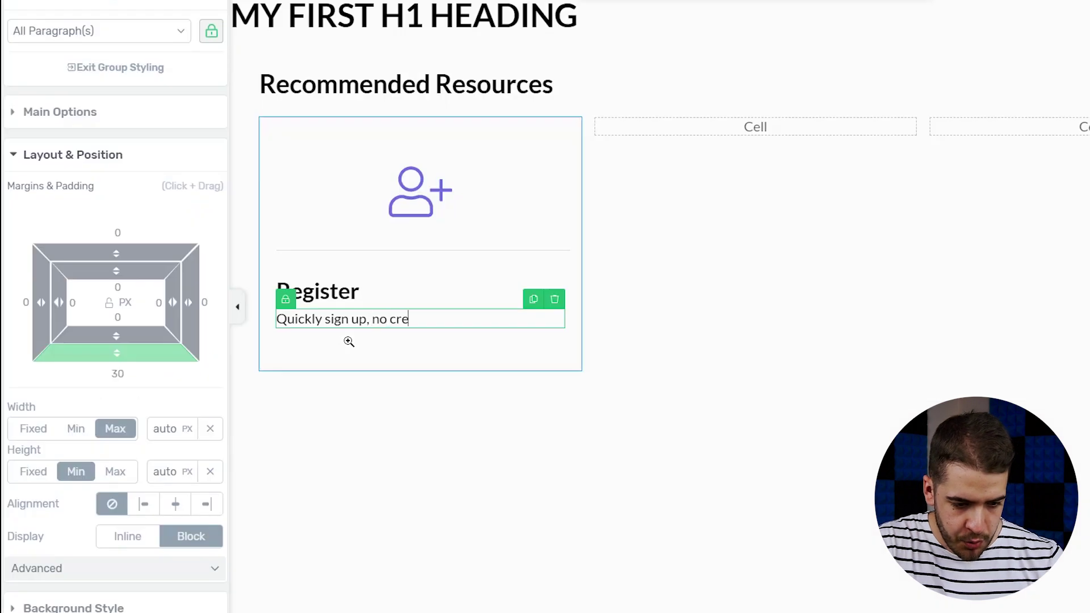
type("card required.")
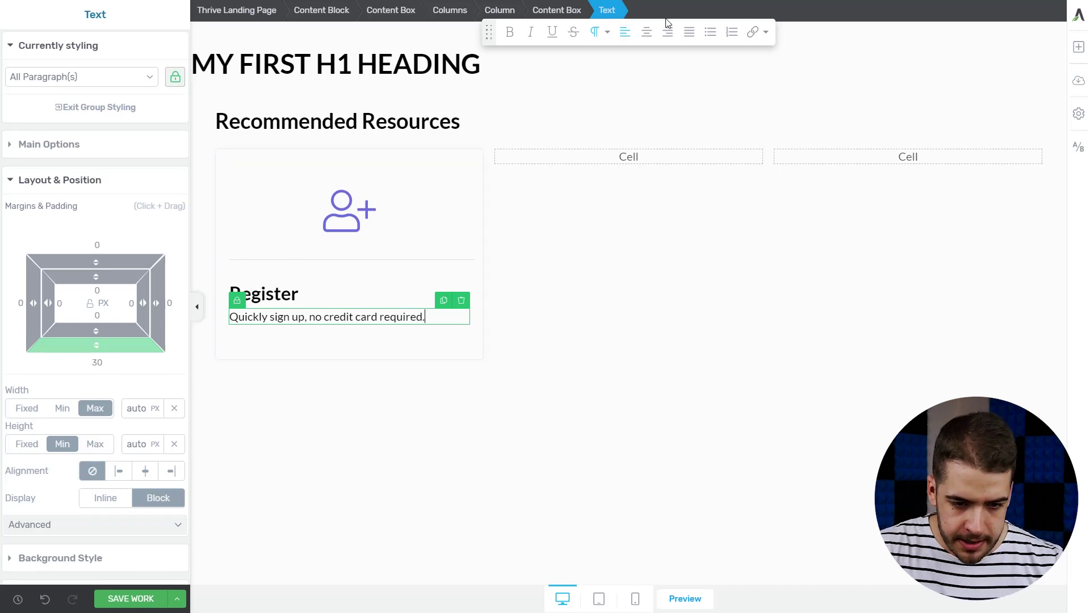
Centre-align the description paragraph and the Register heading
left_click(646, 32)
left_click(302, 296)
left_click(646, 31)
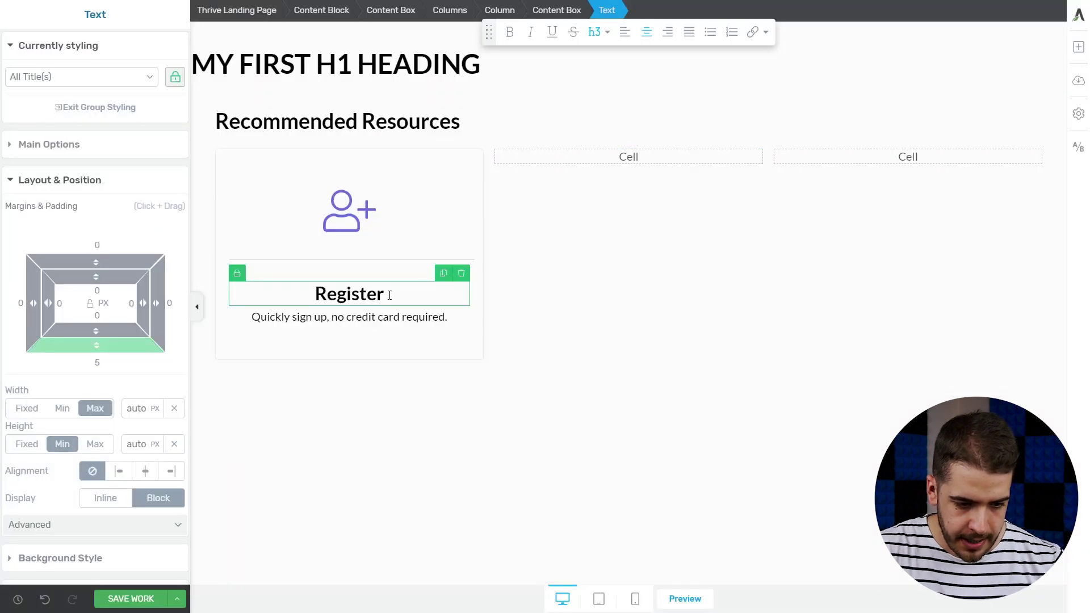
Colour both the Register heading and its description purple (#6f69db)
left_click(55, 151)
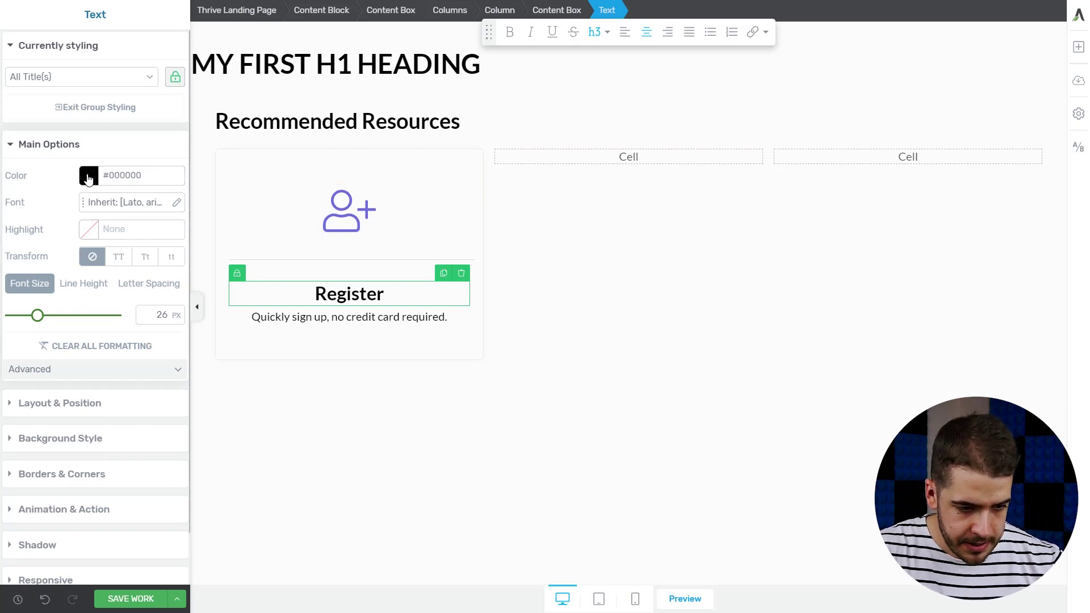
left_click(90, 179)
left_click(33, 412)
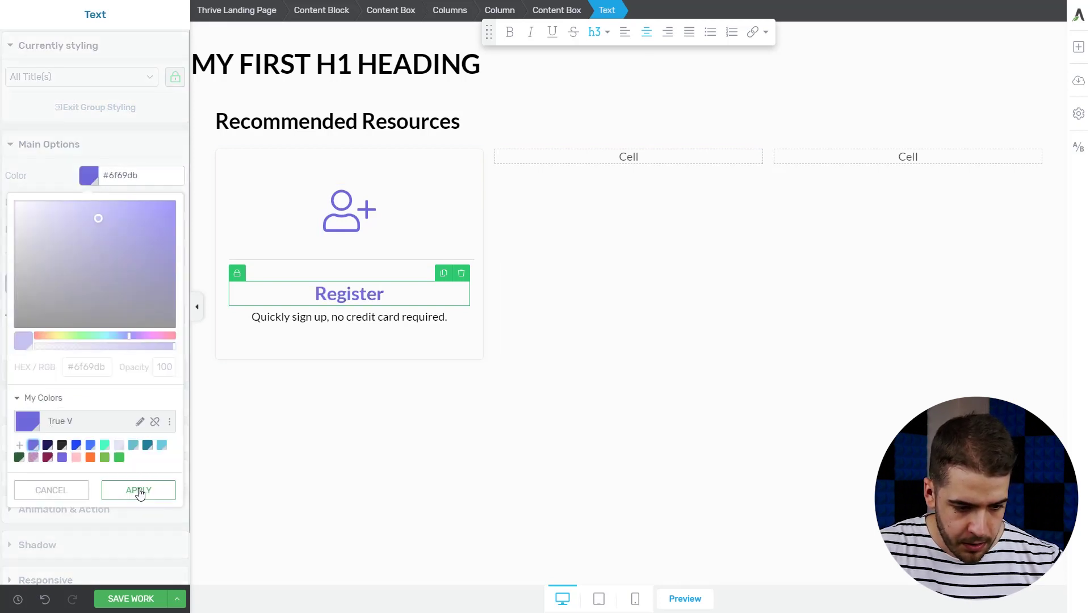
left_click(138, 487)
left_click(400, 321)
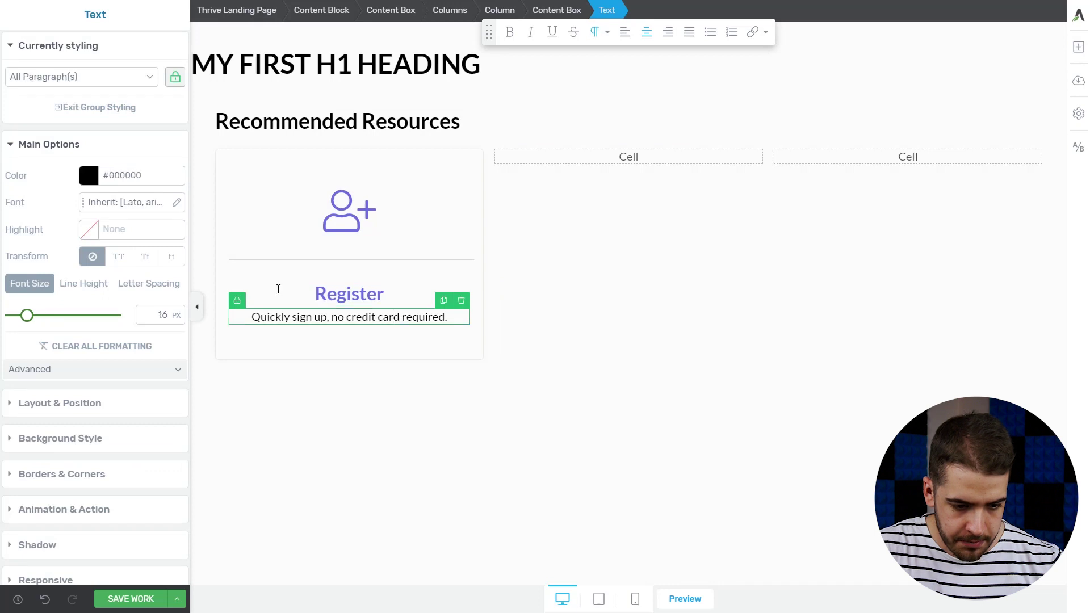
left_click(95, 180)
left_click(34, 411)
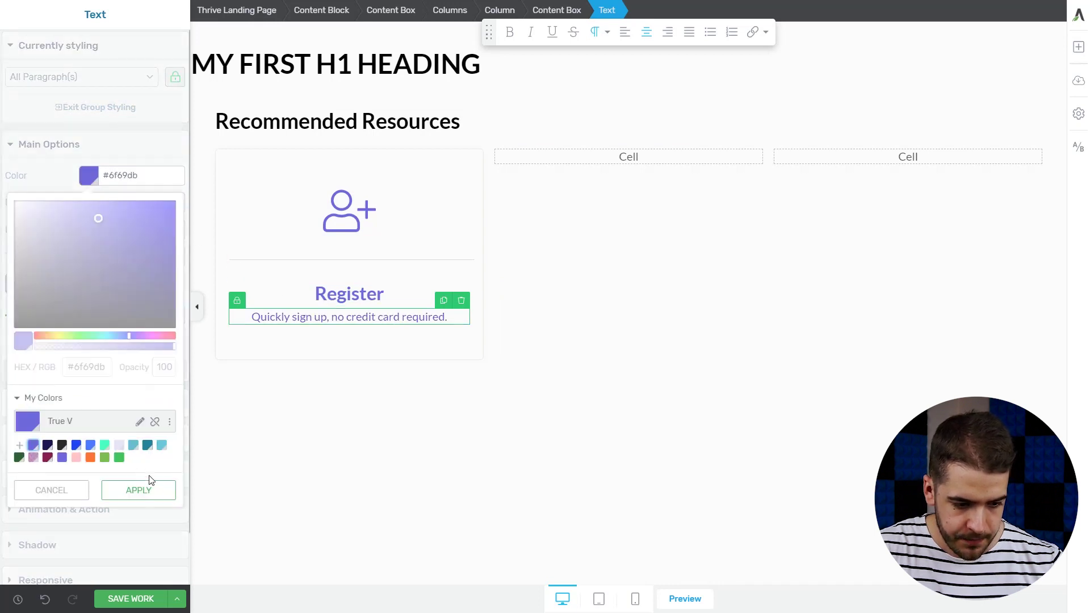
left_click(139, 487)
left_click(492, 465)
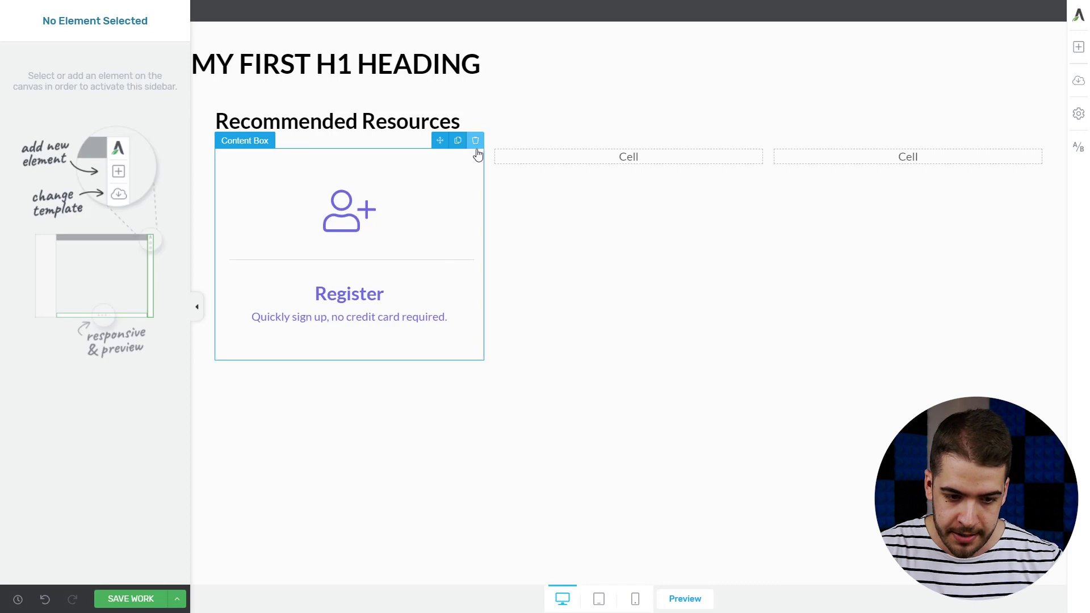
Duplicate the Register card and drag the copies into the middle and right columns
left_click(457, 140)
scroll(414, 324, "down", 4)
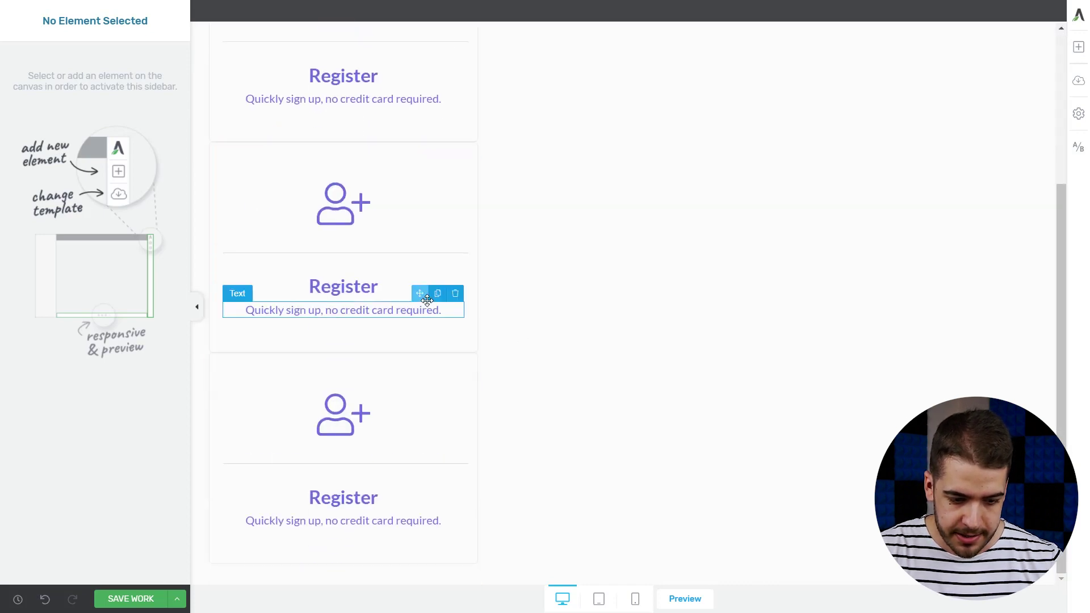
scroll(426, 284, "up", 1)
scroll(433, 204, "up", 3)
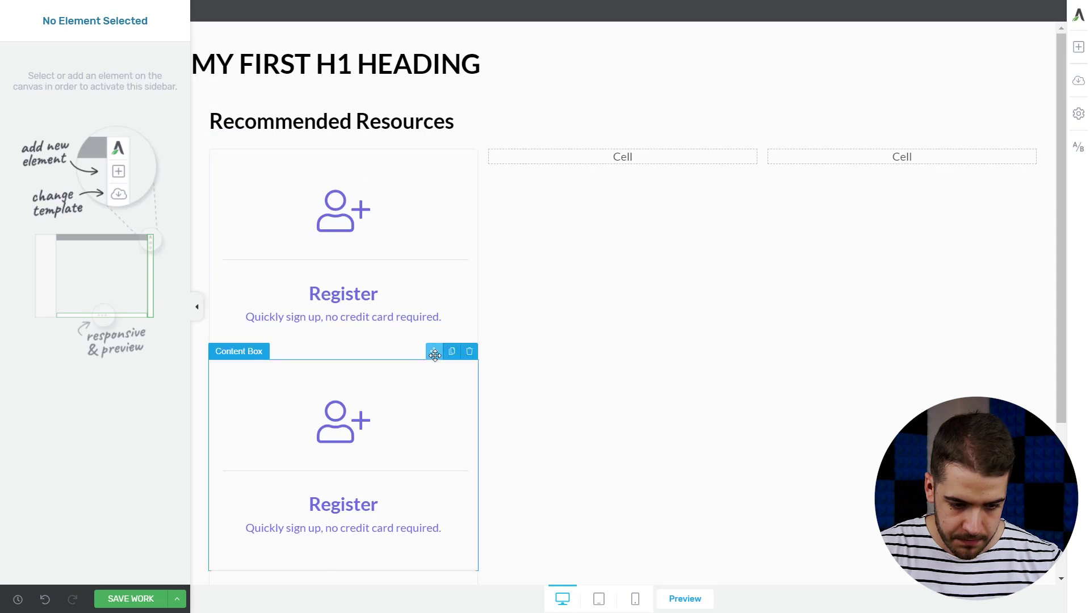
left_click_drag(433, 350, 591, 185)
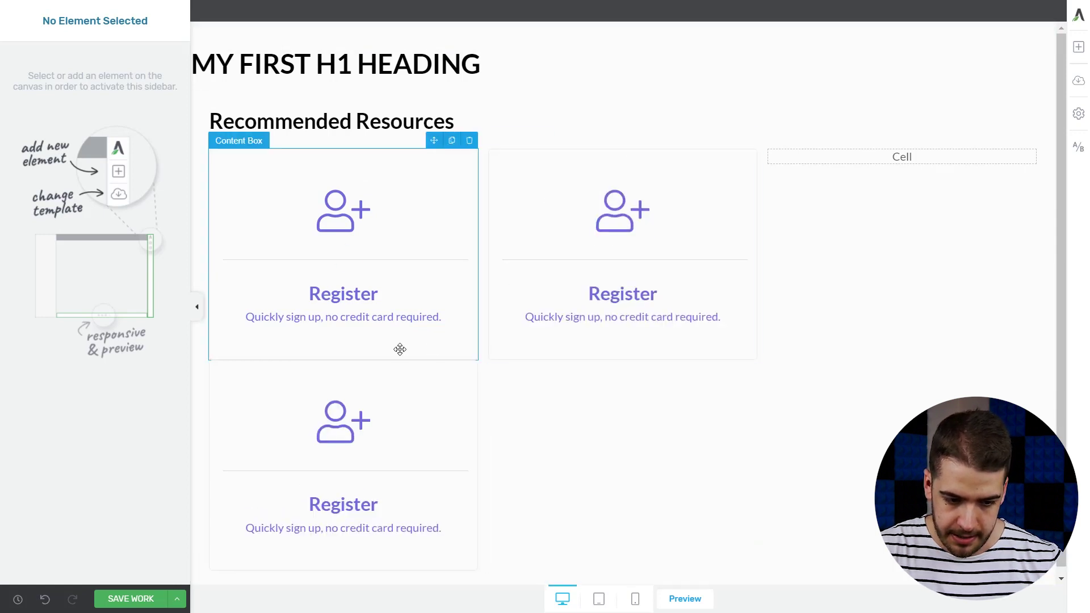
left_click_drag(434, 355, 922, 157)
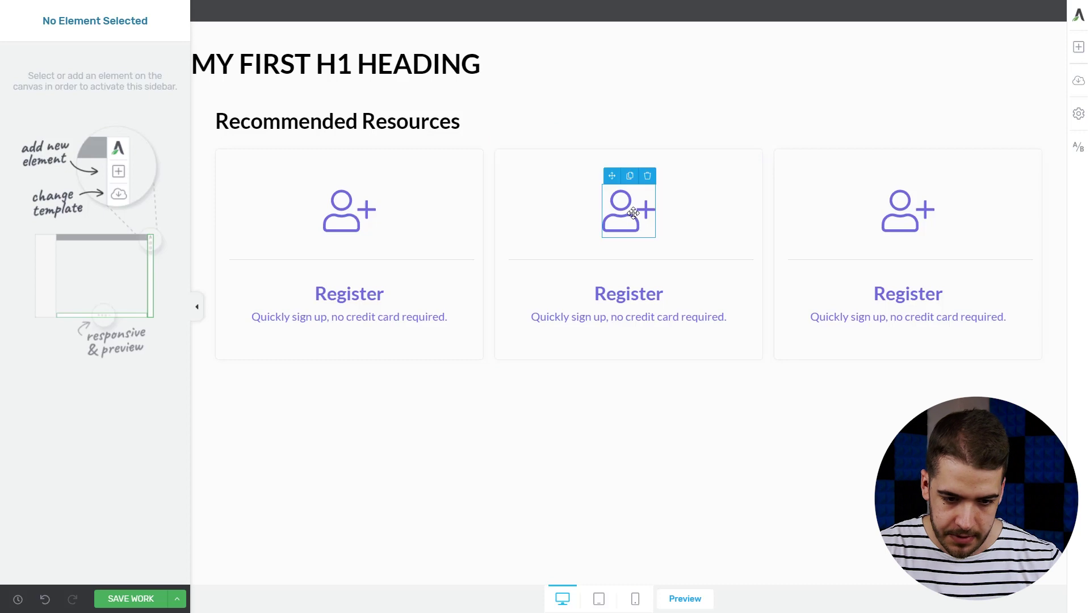
Replace the middle card's icon with the stacked-layers (layer-group) icon found by searching 'laye'
left_click(628, 211)
double_click(628, 211)
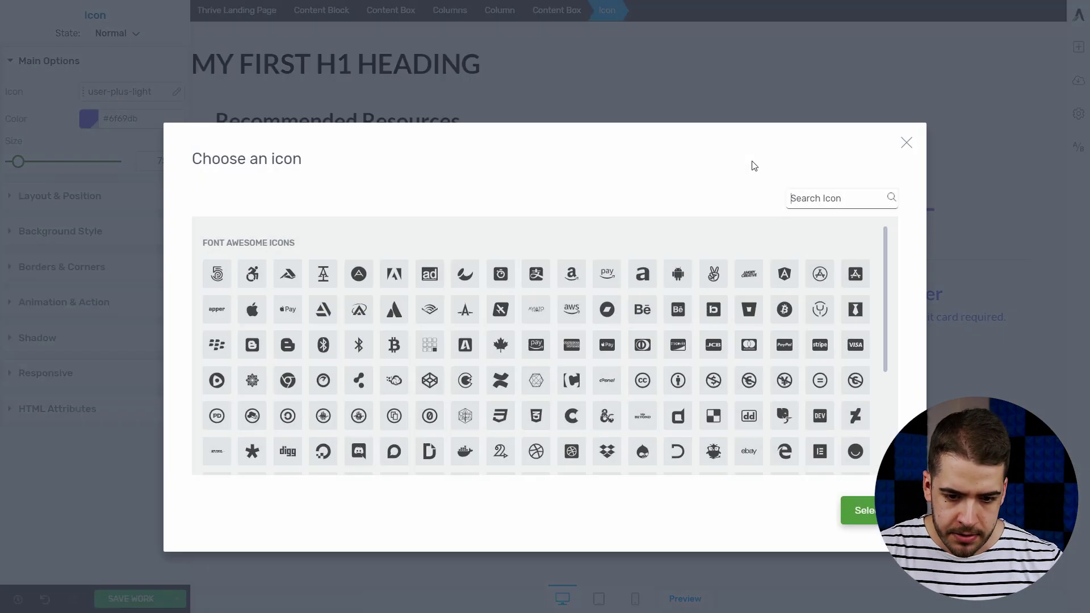
left_click(804, 192)
type("layer")
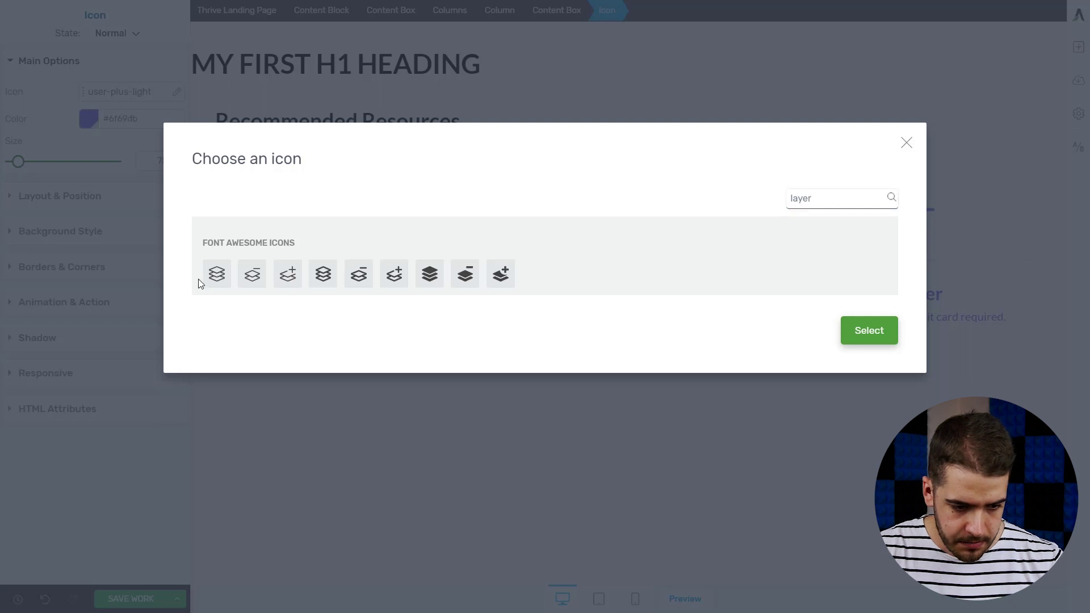
left_click(216, 278)
left_click(868, 330)
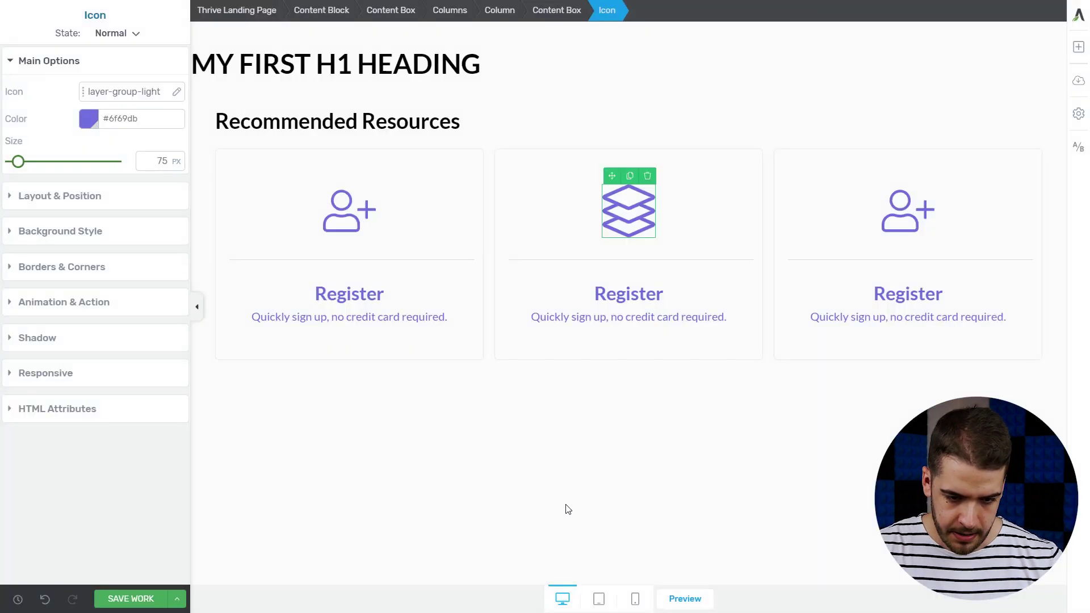
Replace the right card's icon with a heartbeat icon found by searching 'heartb'
left_click(908, 210)
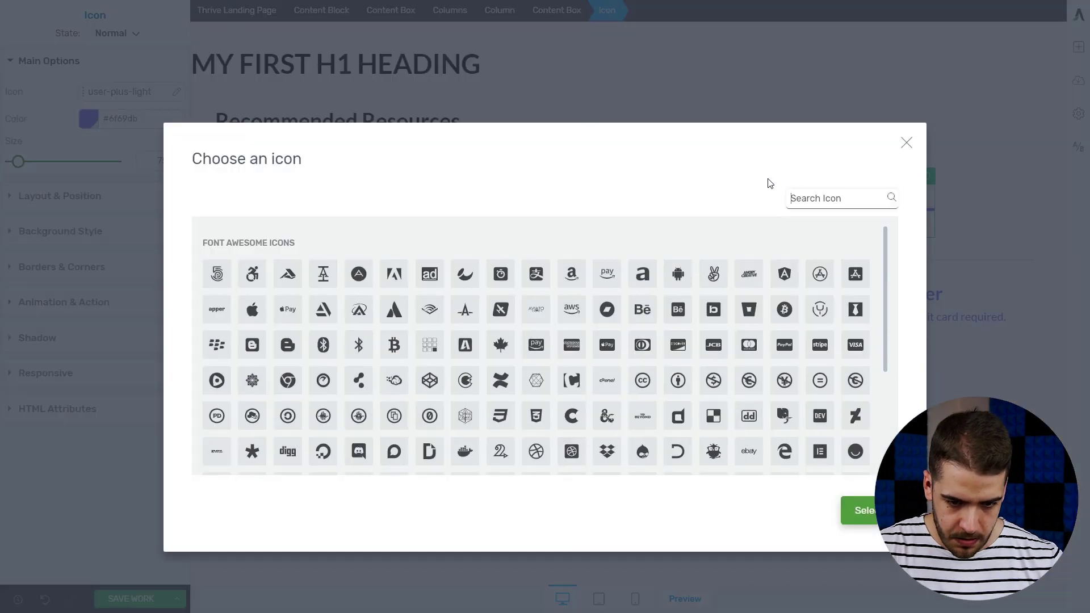
left_click(820, 197)
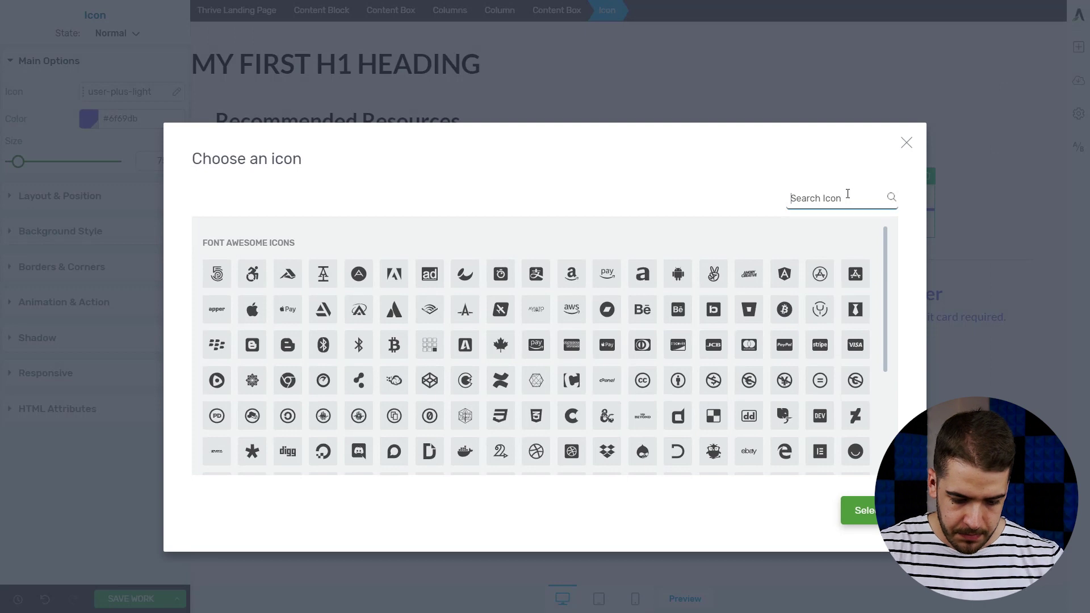
type("heartb")
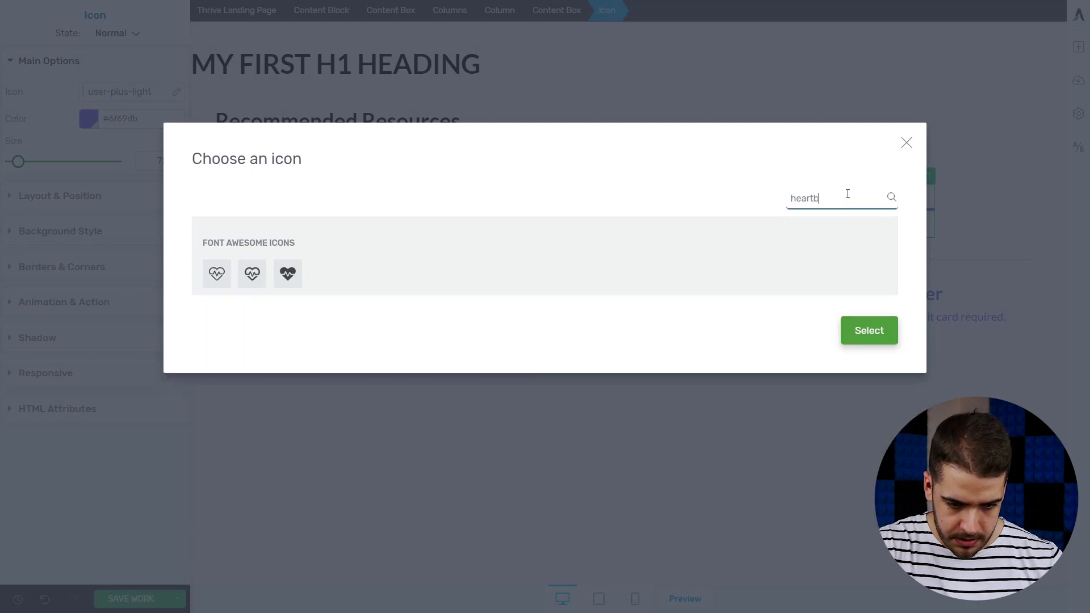
left_click(288, 274)
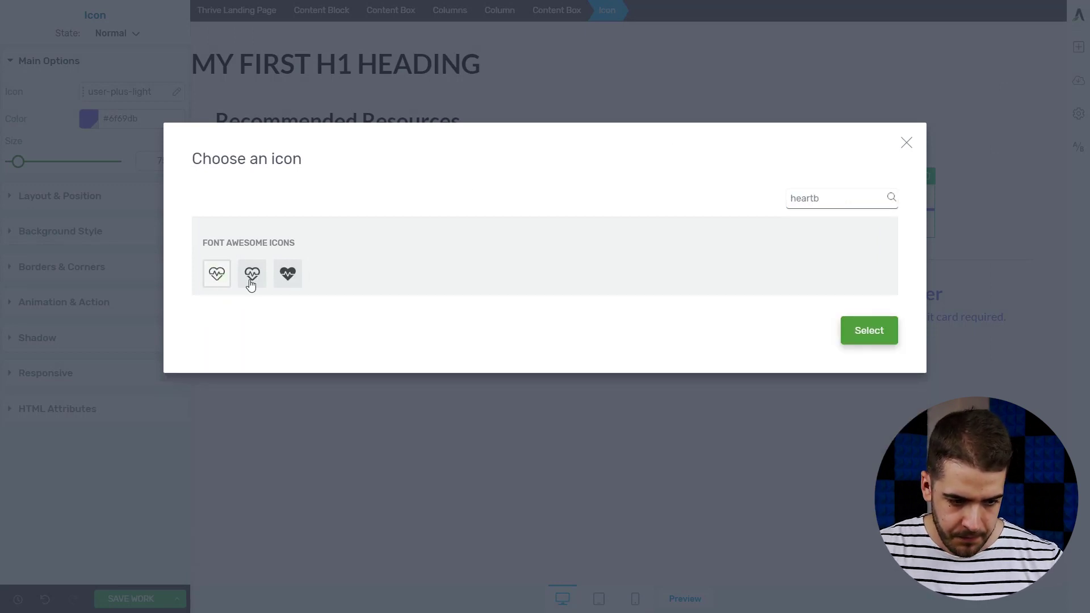
left_click(216, 274)
left_click(876, 332)
left_click(817, 487)
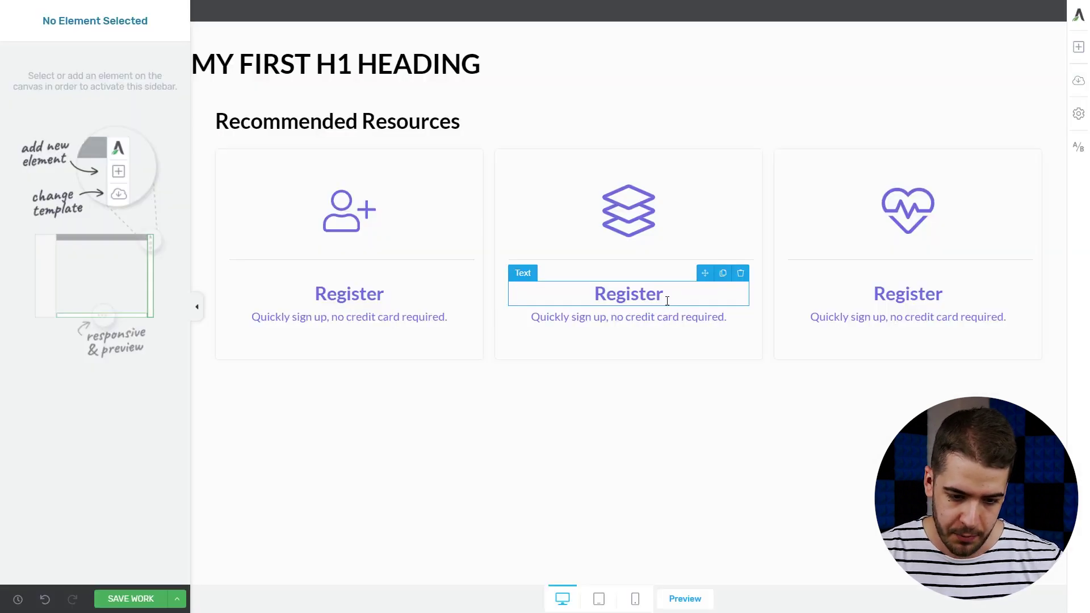
Retitle the middle card 'Build' and append the pasted phrase to its description, comma-separated
left_click(670, 297)
left_click_drag(668, 295, 520, 298)
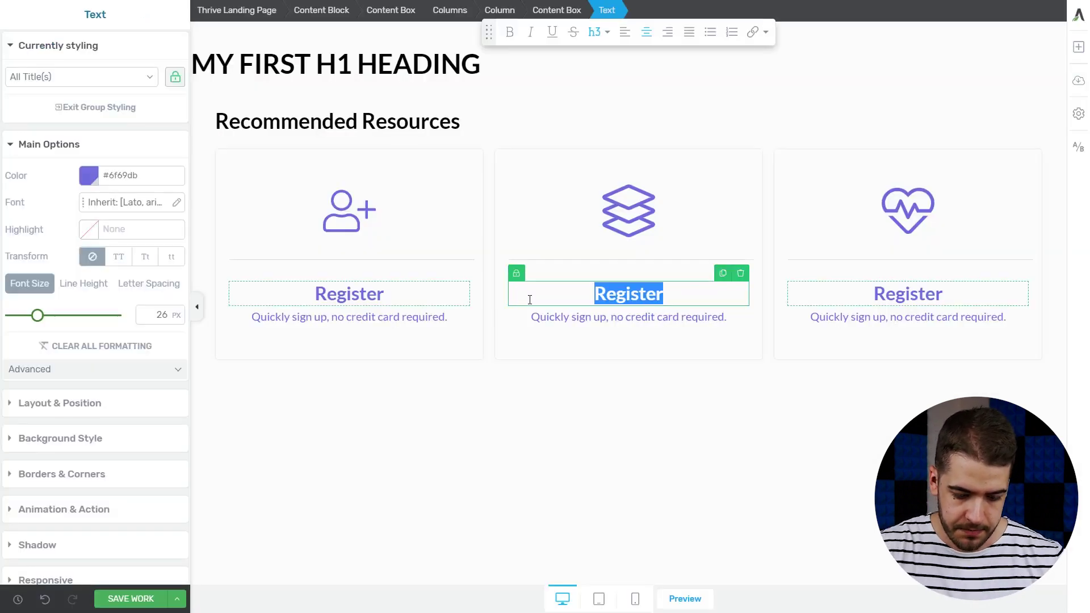
type("Build")
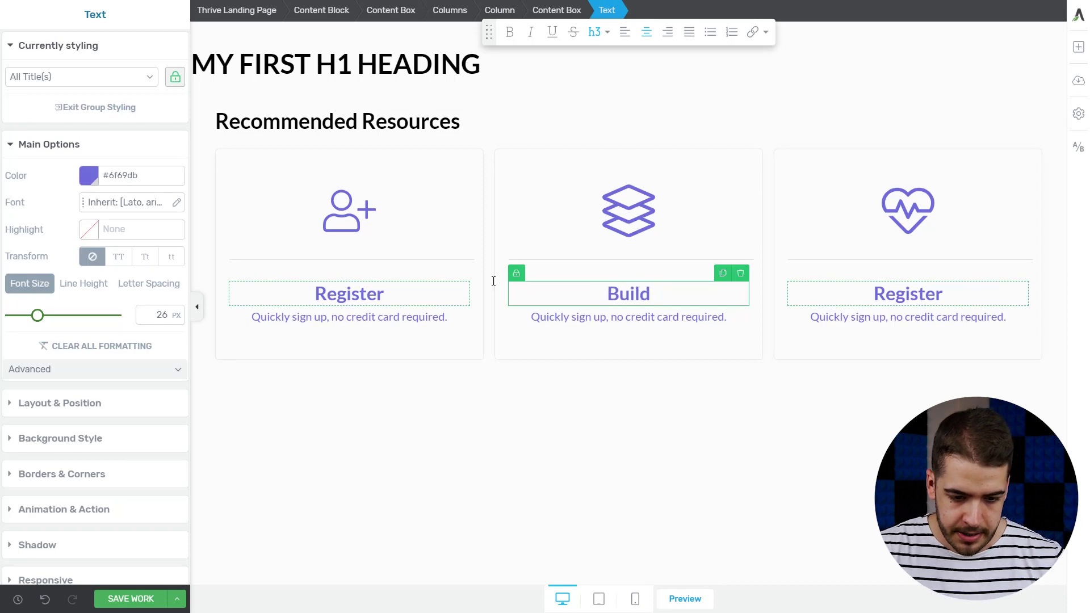
triple_click(640, 317)
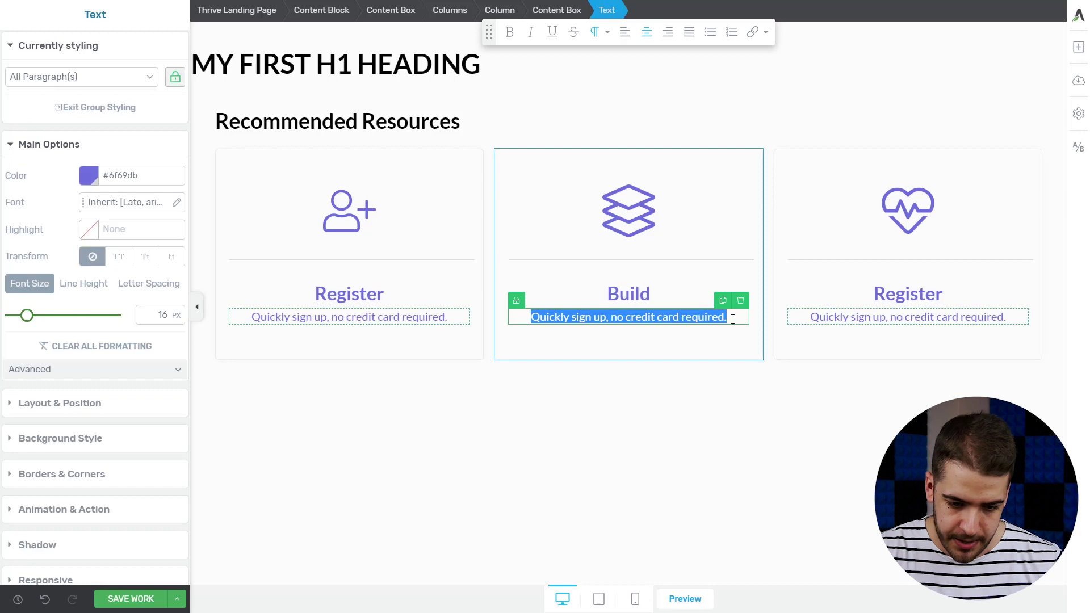
left_click(732, 319)
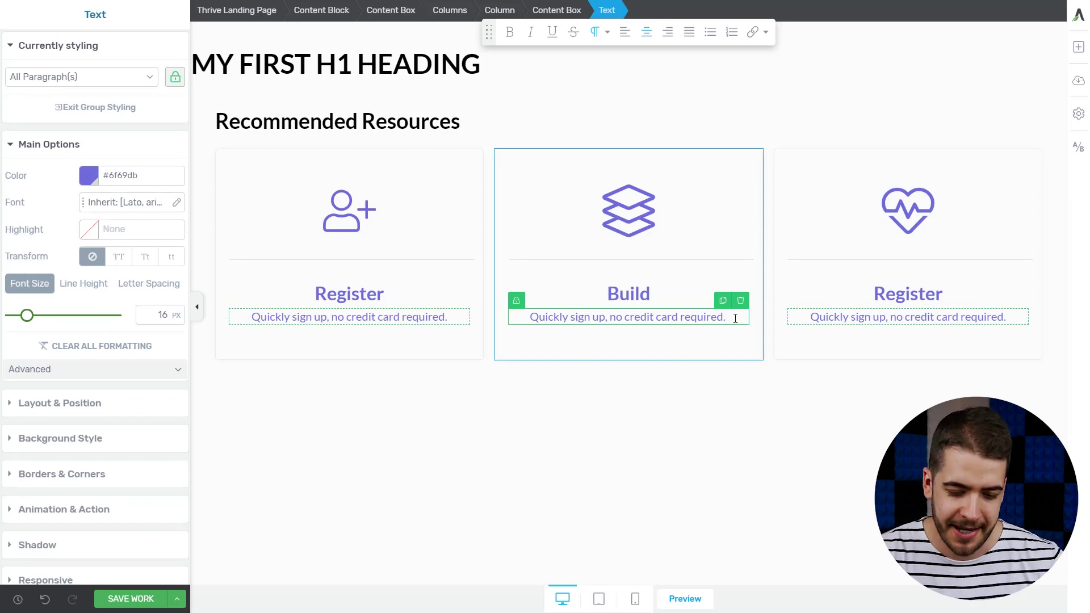
left_click_drag(735, 318, 611, 322)
key("ctrl+c")
left_click(735, 318)
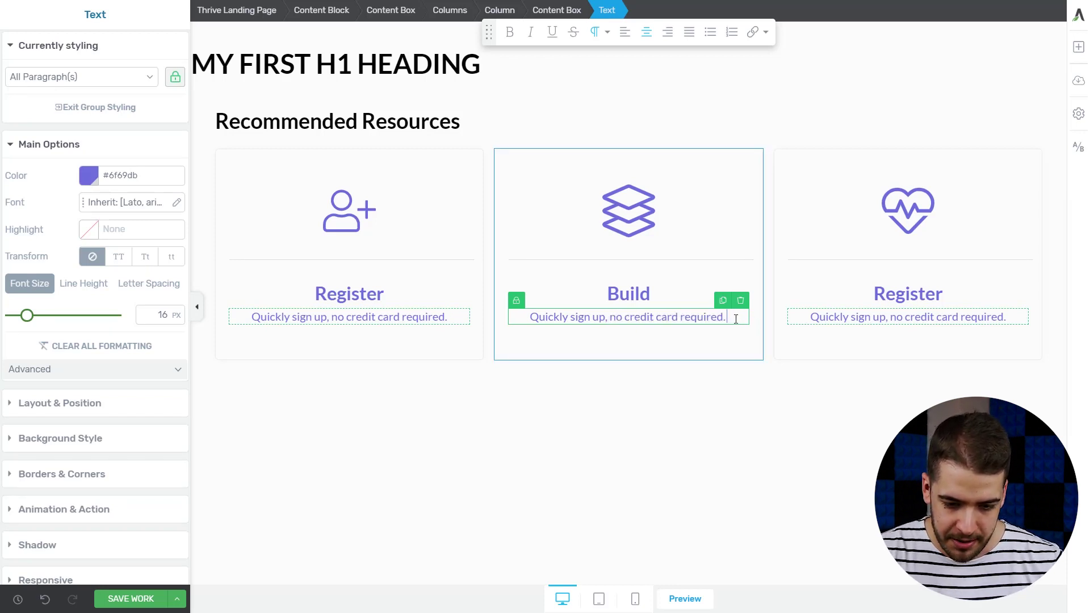
key("ctrl+v")
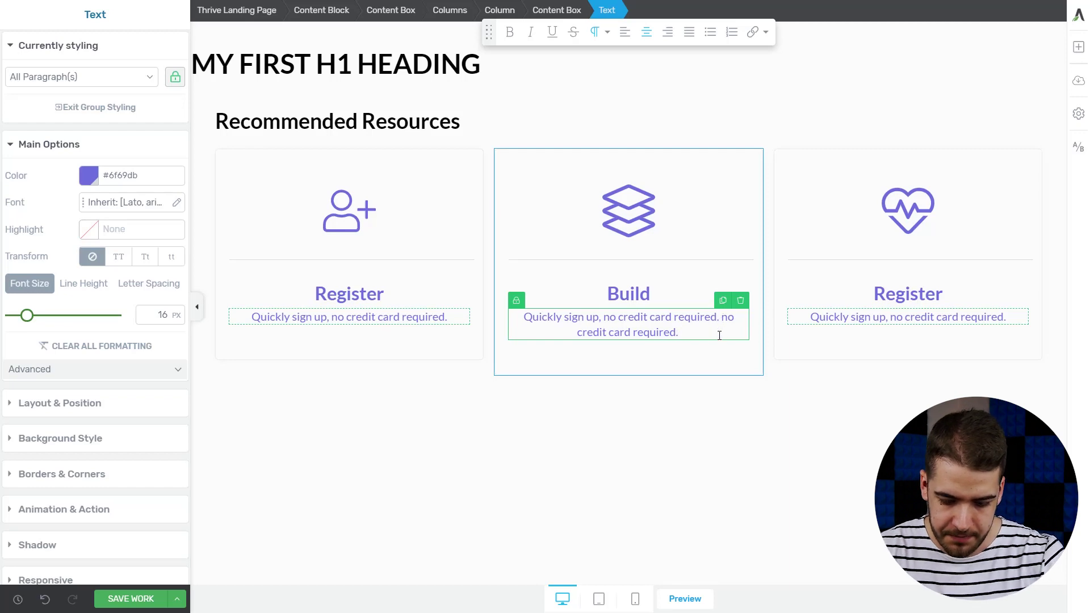
key("BackSpace")
type(",")
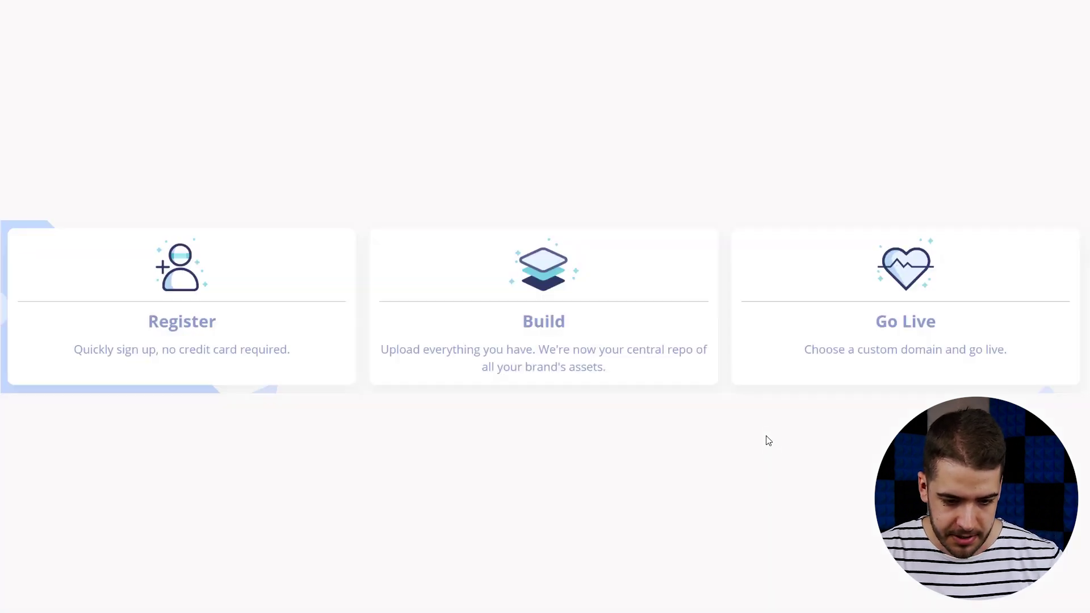
Rename the right card's heading to 'Go Live', leaving its description unchanged
left_click(949, 295)
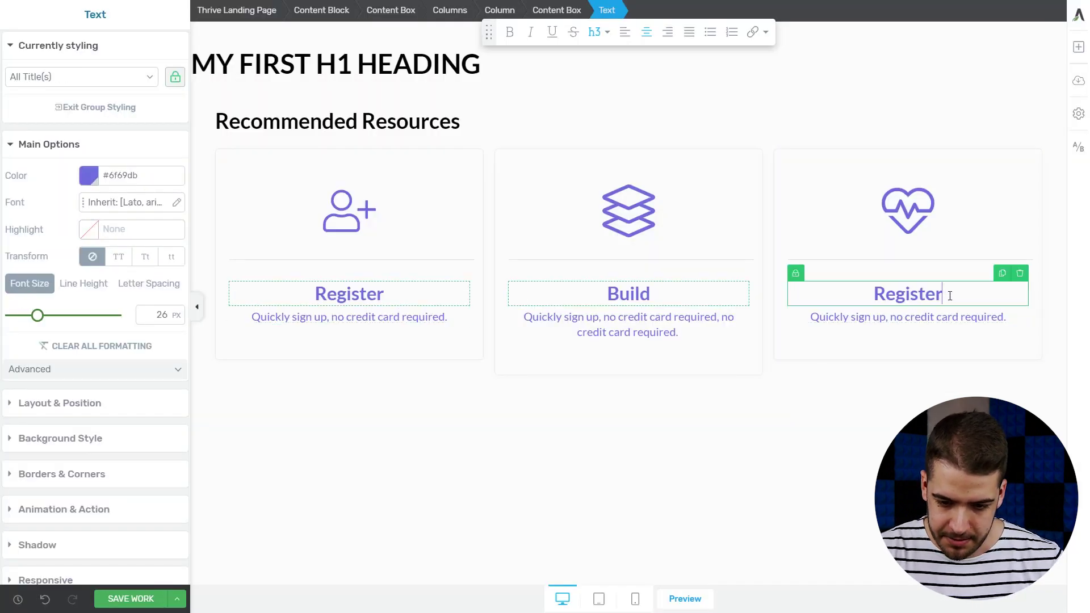
left_click_drag(948, 296, 797, 299)
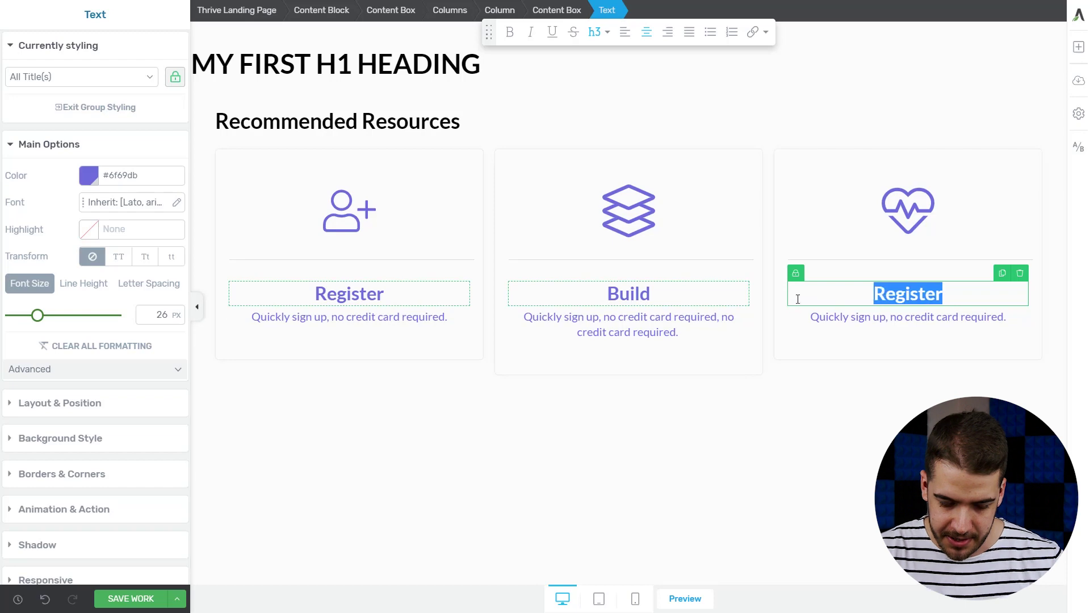
type("Go Live")
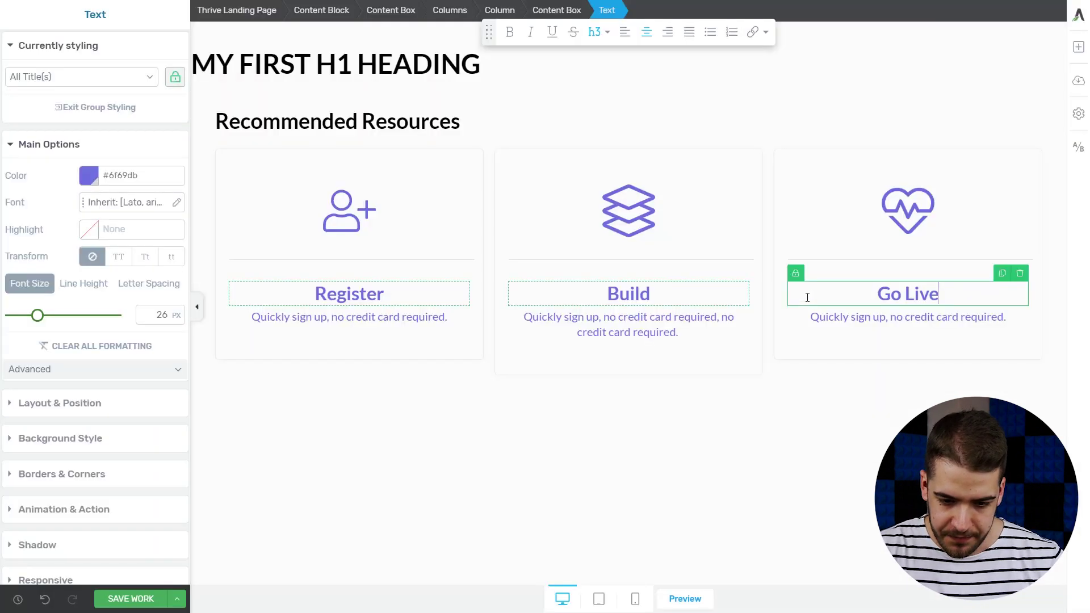
left_click(954, 315)
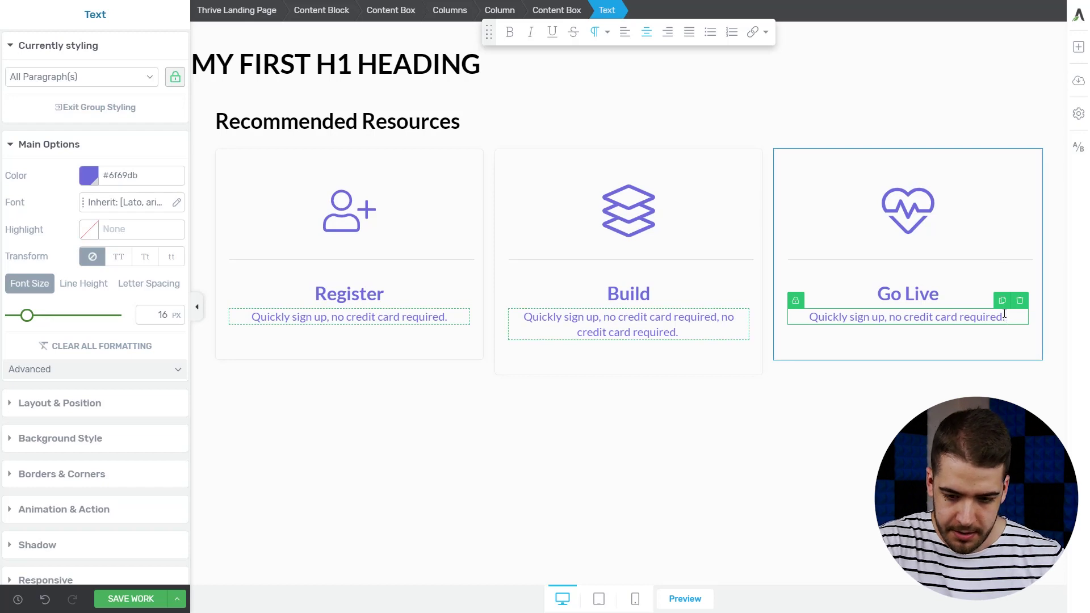
type("Go live")
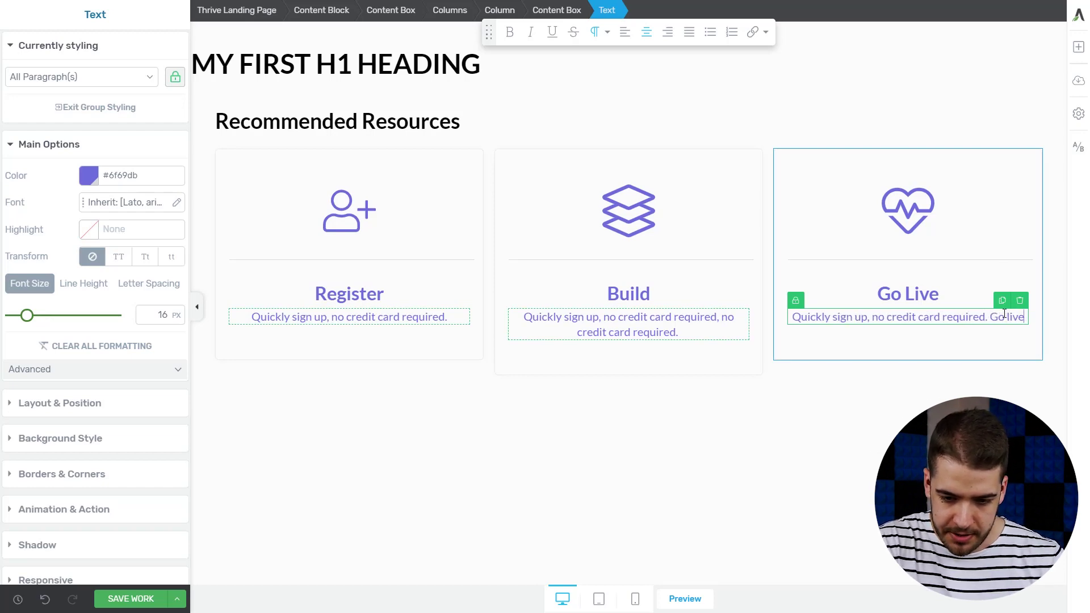
key("BackSpace")
key("BackSpace")
key("BackSpace")
key("BackSpace")
key("BackSpace")
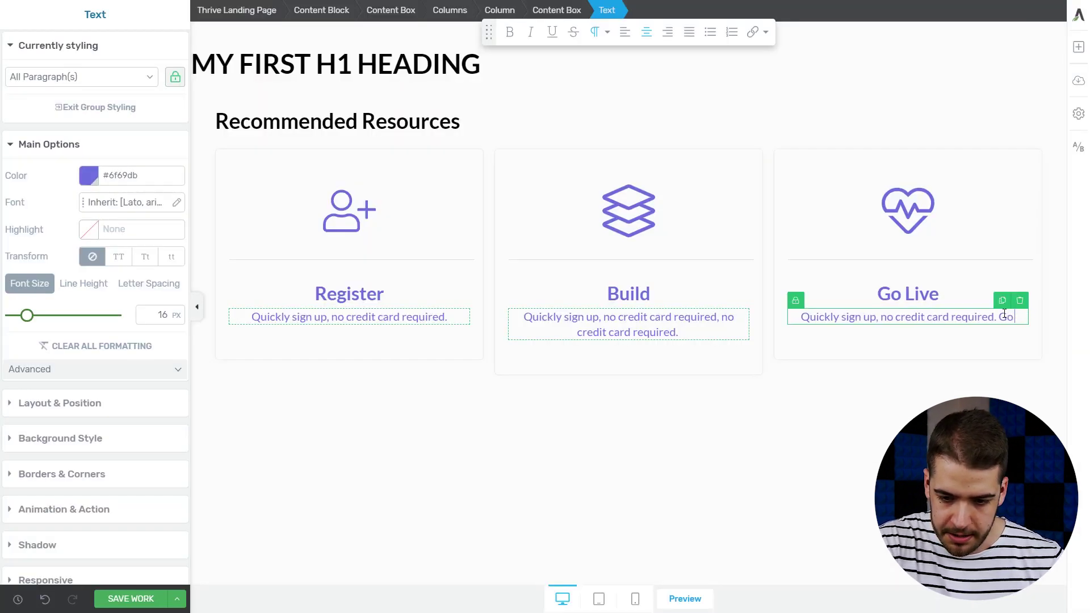
key("BackSpace")
key("BackSpace")
key("BackSpace")
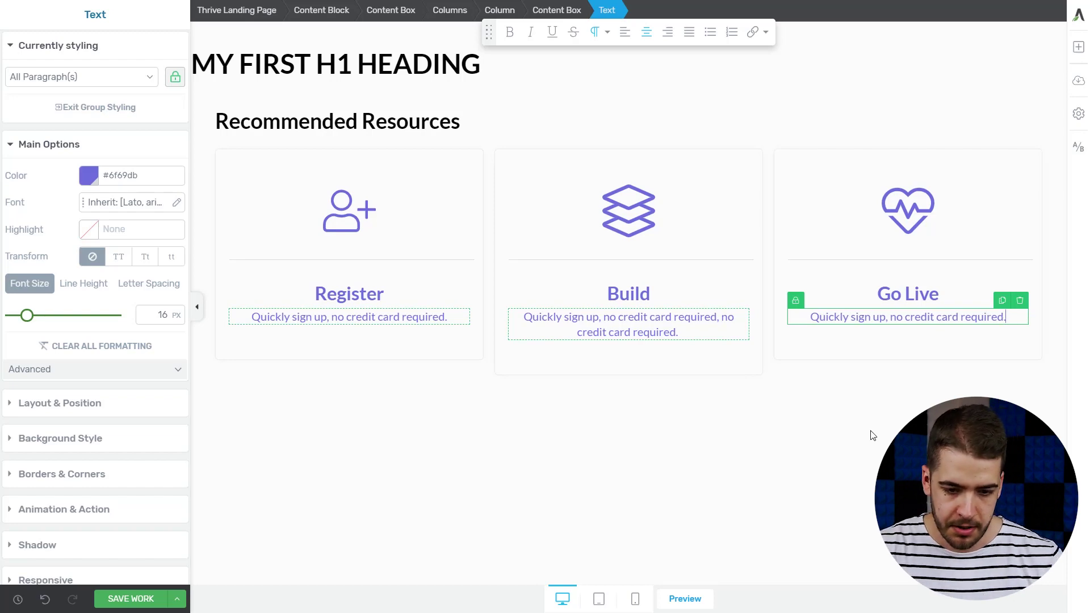
left_click(796, 522)
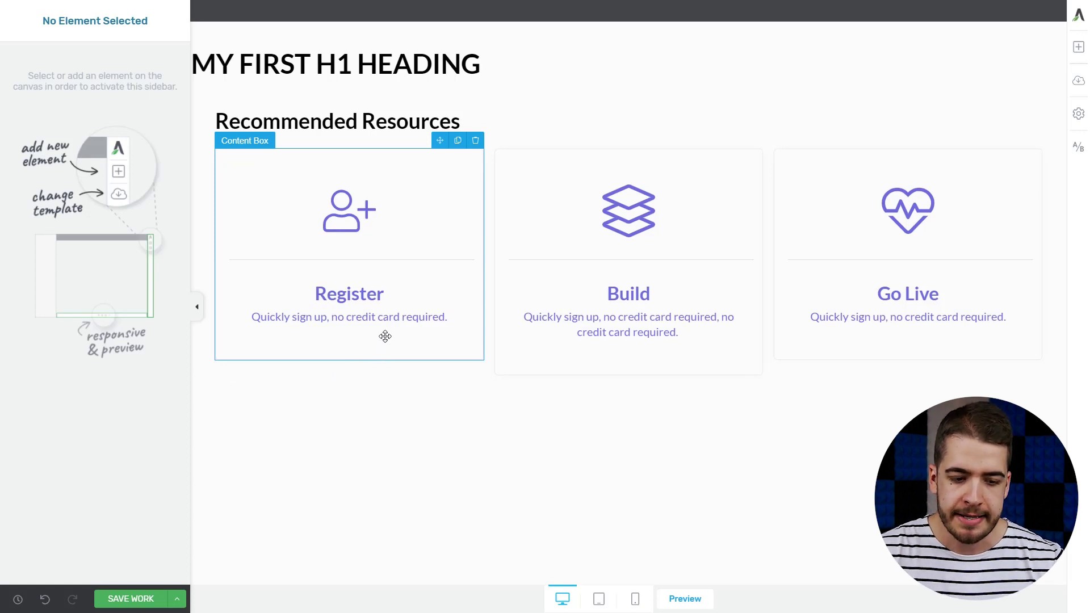
left_click(347, 214)
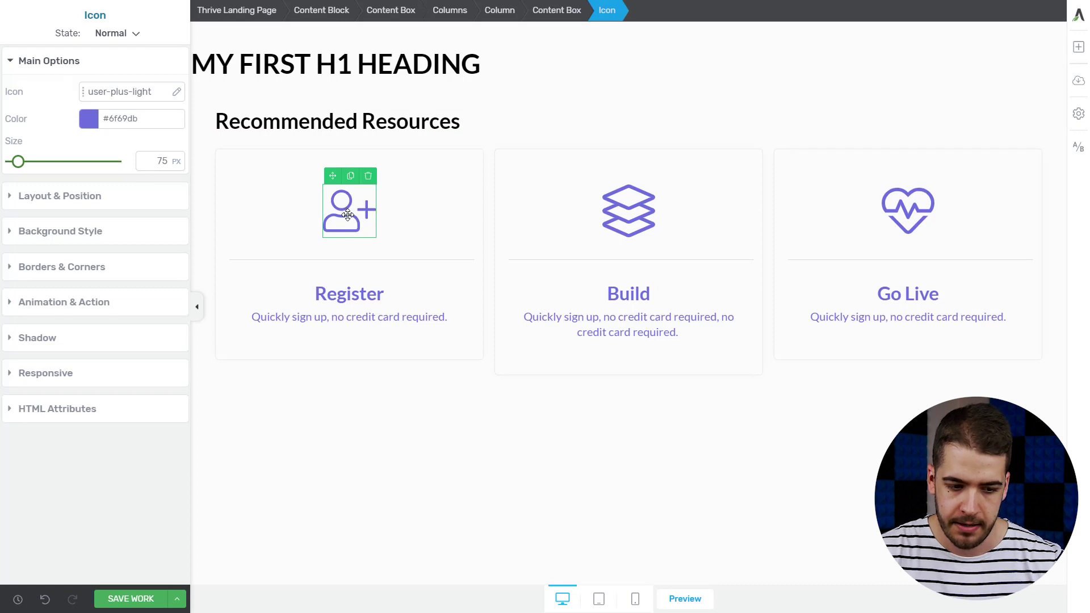
left_click(82, 303)
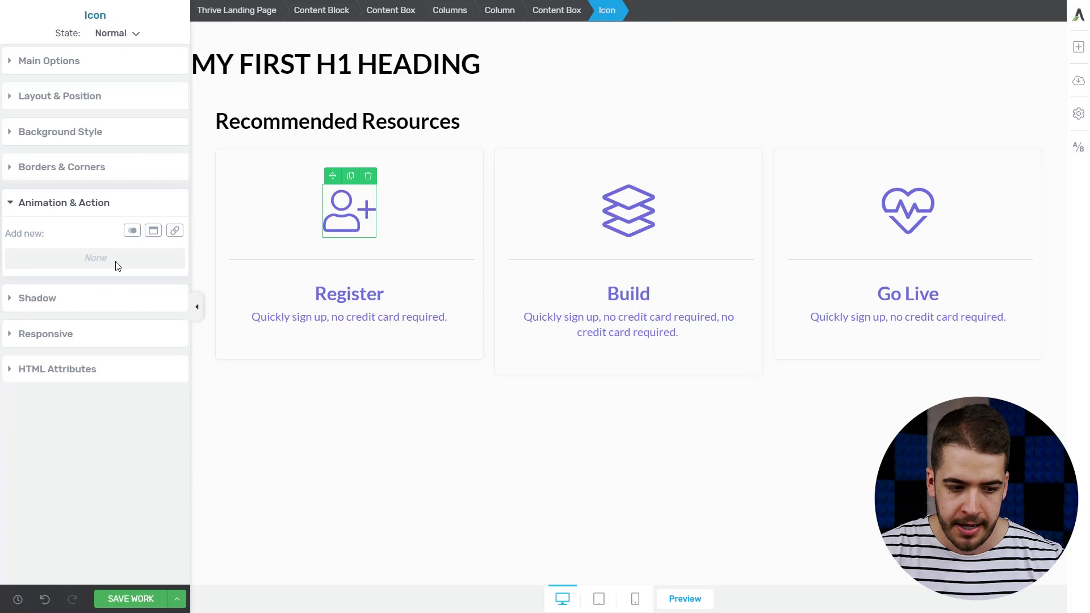
left_click(259, 348)
scroll(151, 375, "down", 2)
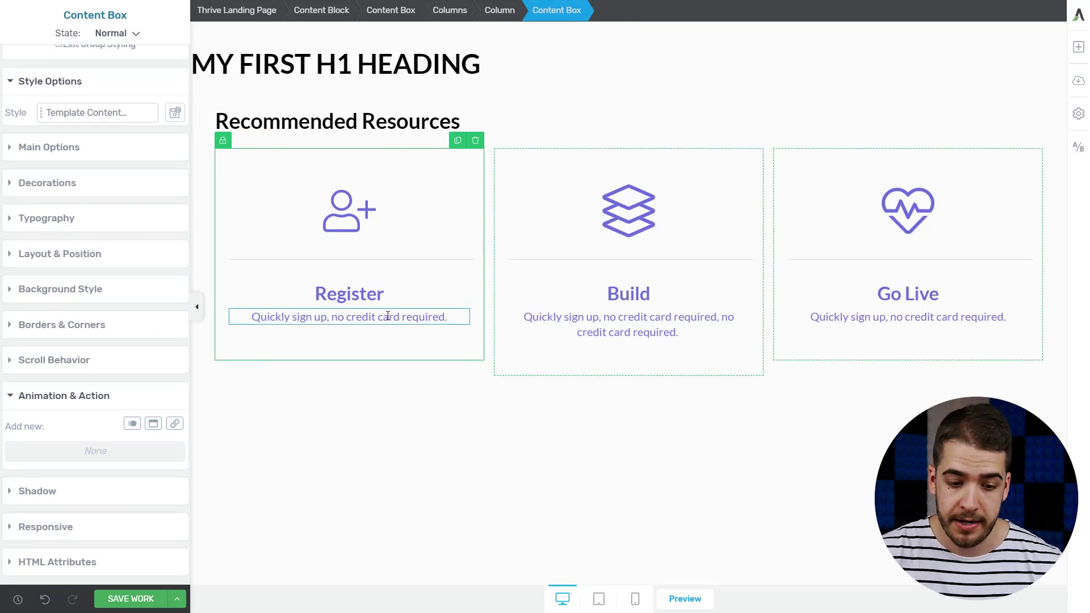
left_click(381, 433)
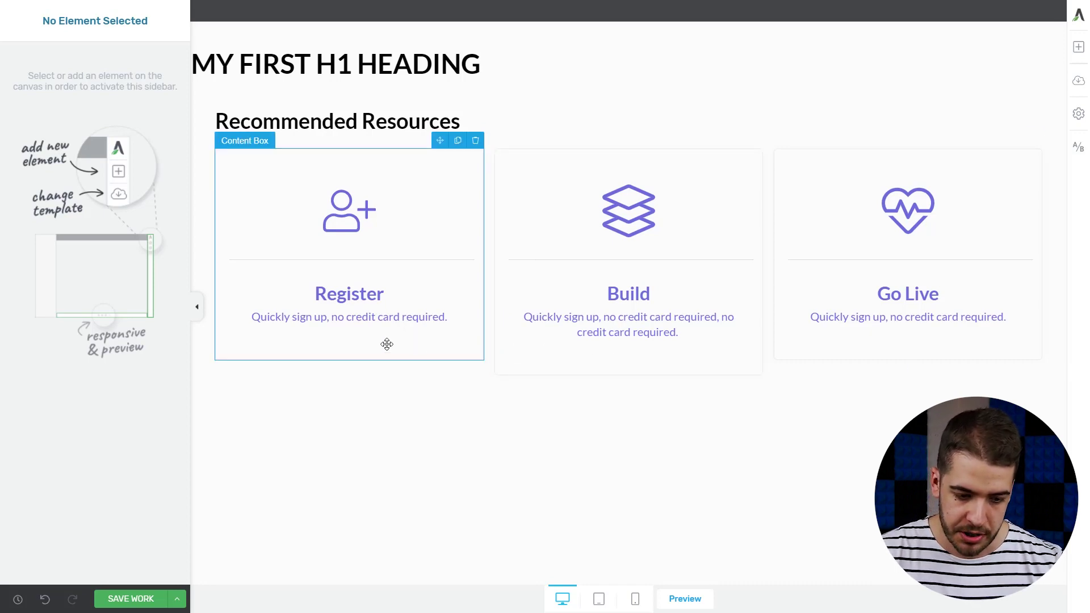
Give the Register card's group style a 285 px minimum height under Layout & Position
left_click(278, 350)
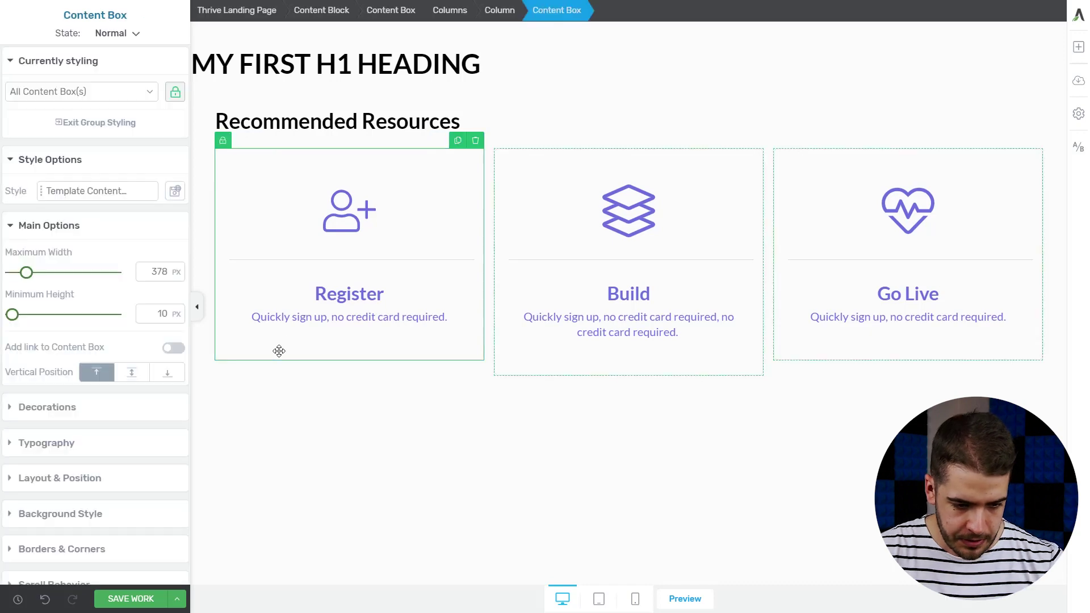
scroll(114, 340, "down", 2)
left_click(68, 414)
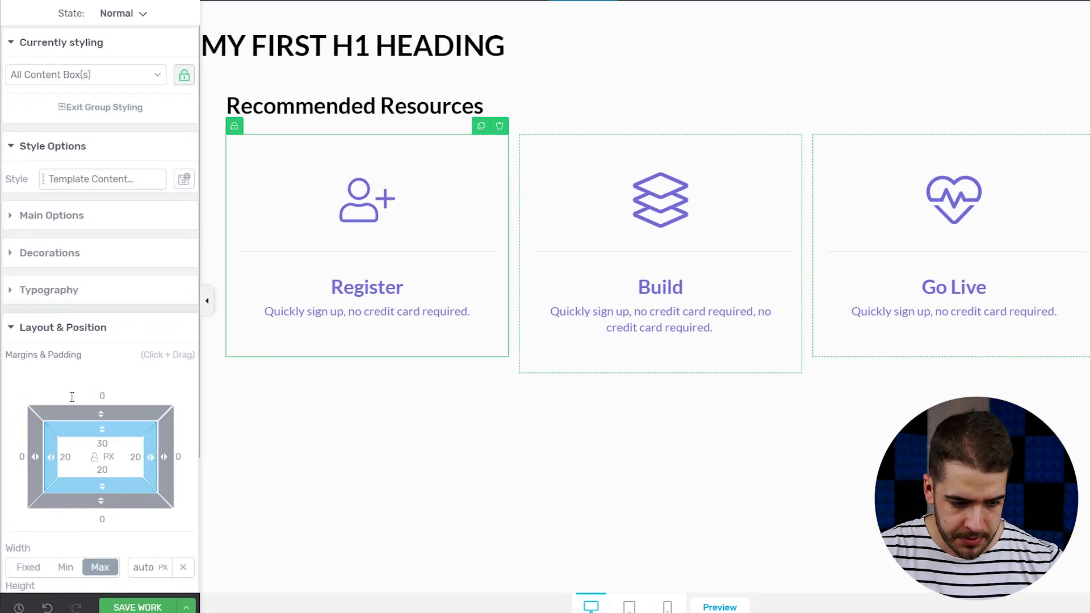
scroll(105, 295, "down", 5)
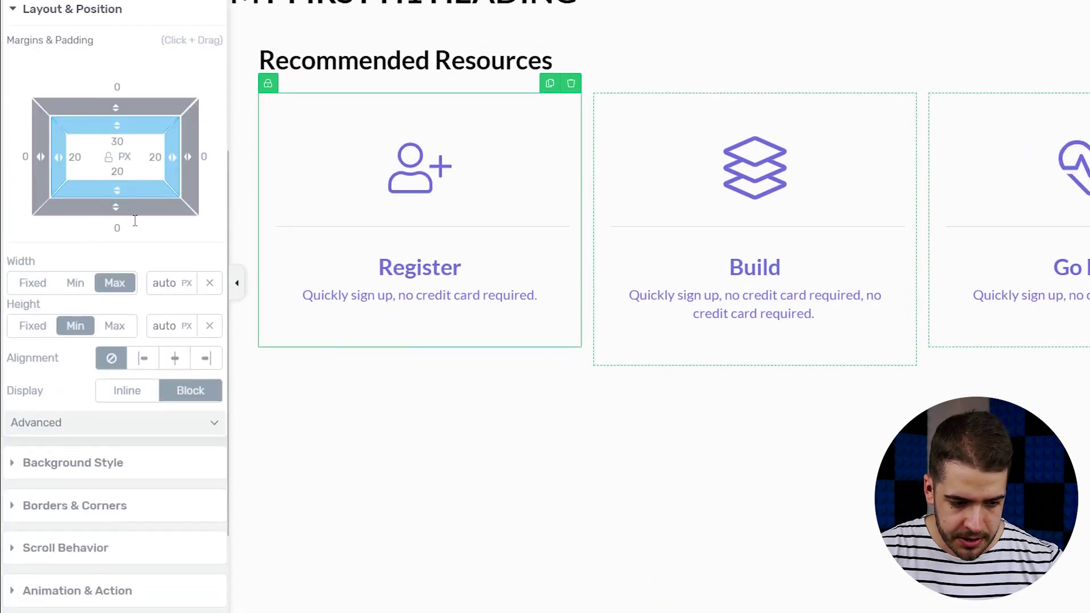
scroll(135, 221, "down", 1)
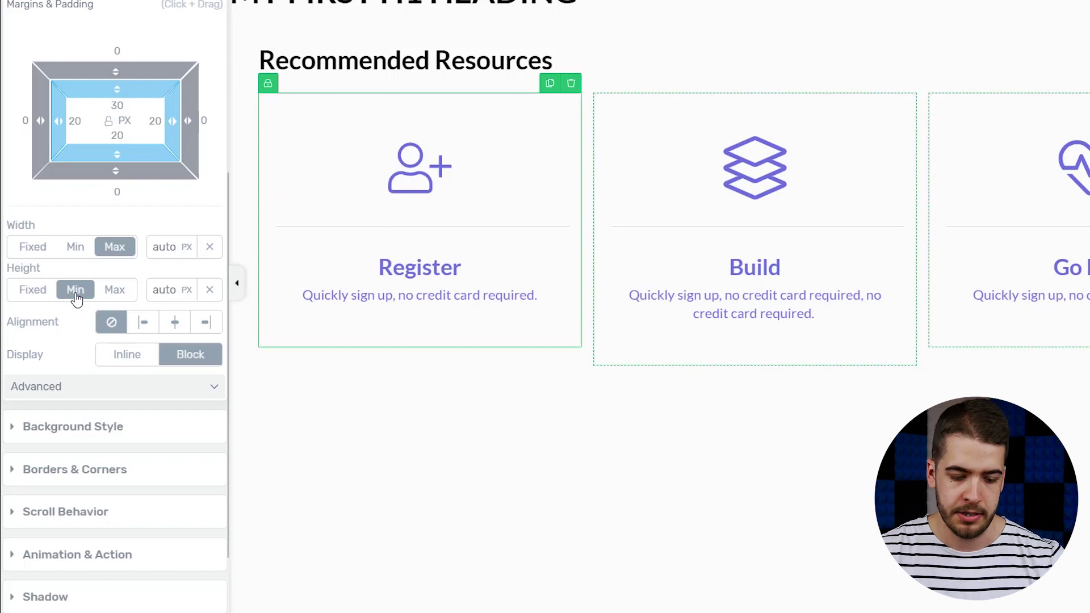
left_click(163, 291)
type("249")
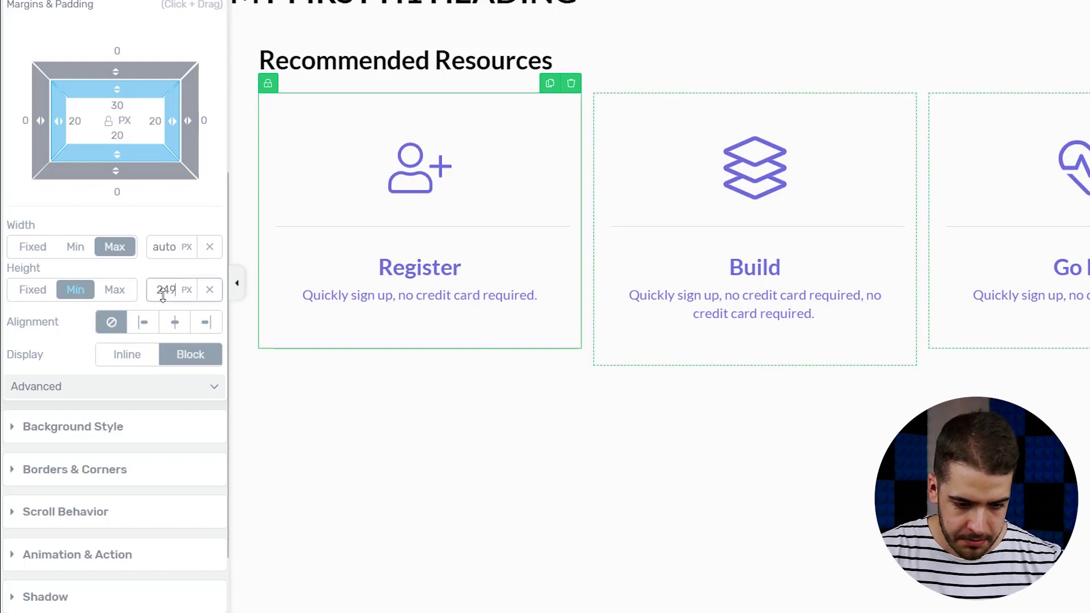
left_click_drag(162, 294, 167, 264)
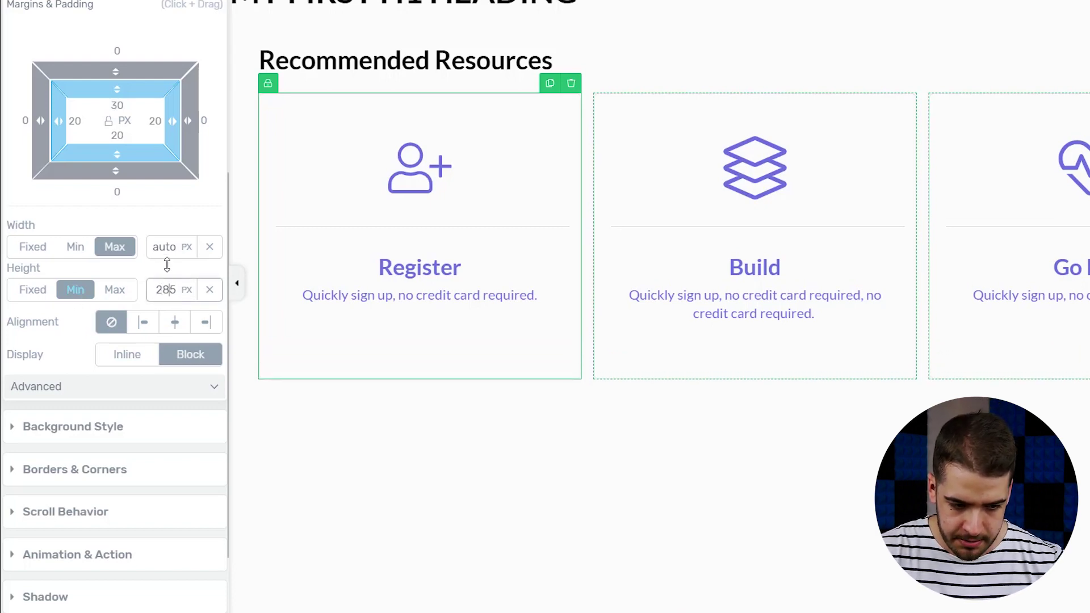
left_click(355, 470)
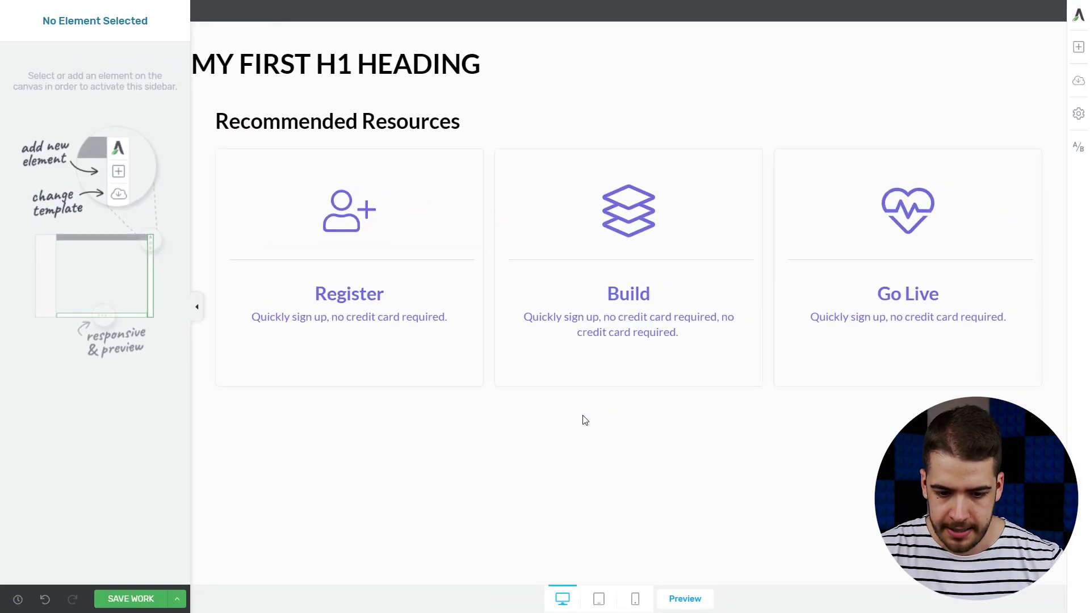